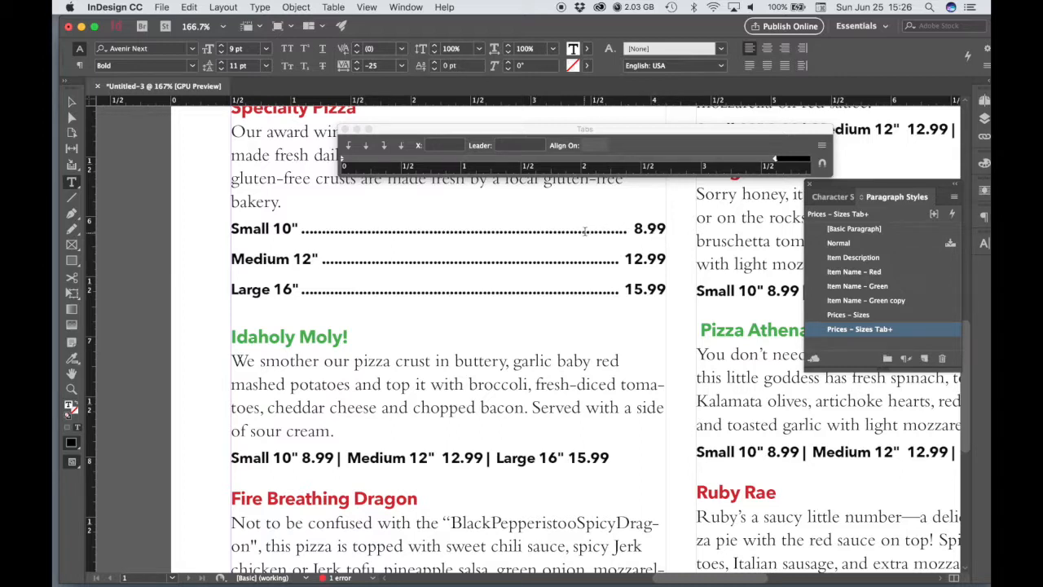
# Step: Create a character style named "Leader Style" from the dot leader on the Small 10" price line
pyautogui.moveTo(606, 231); pyautogui.dragTo(365, 229)
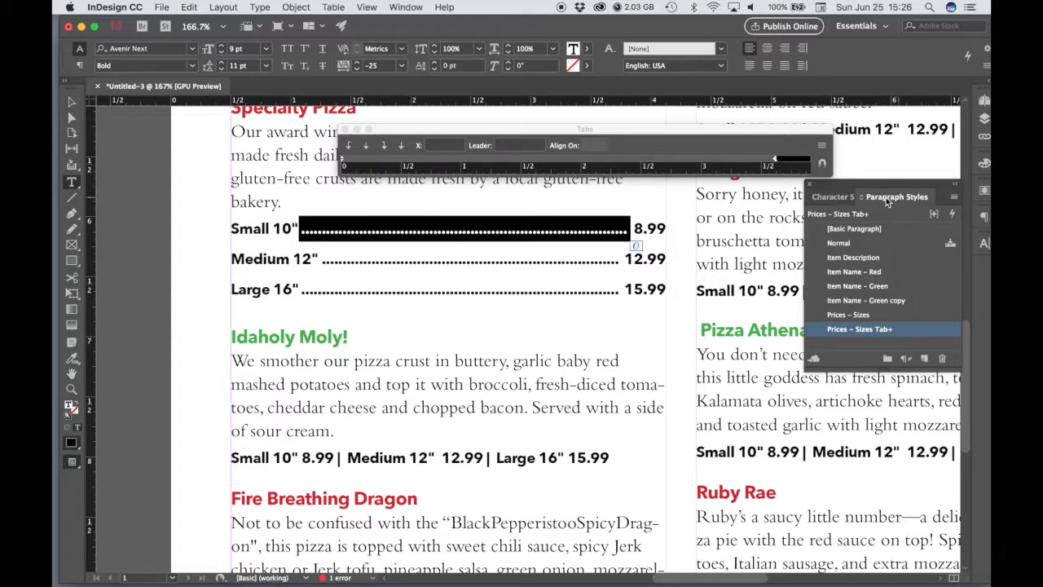
pyautogui.click(833, 198)
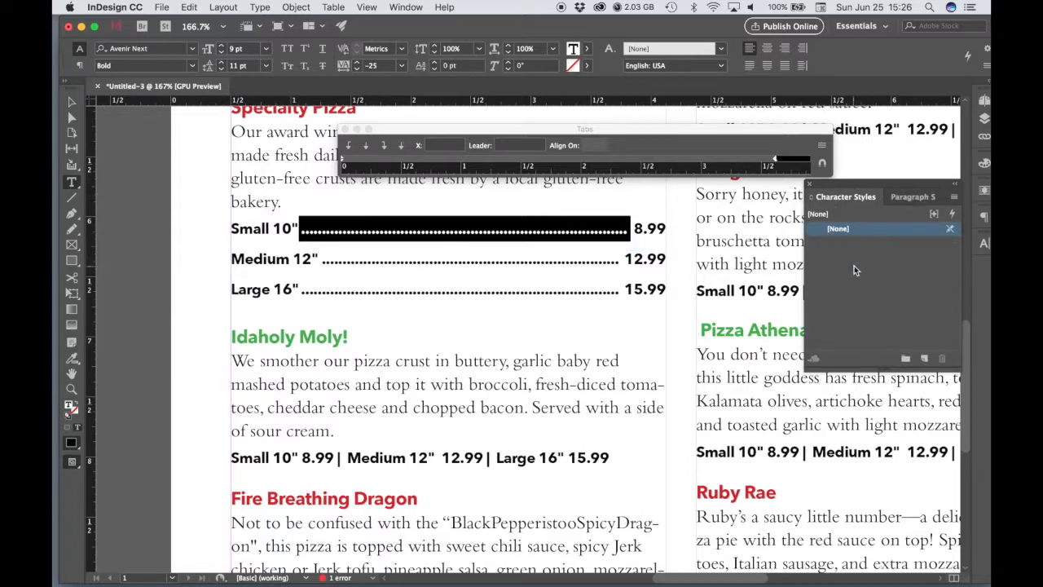
pyautogui.click(833, 254)
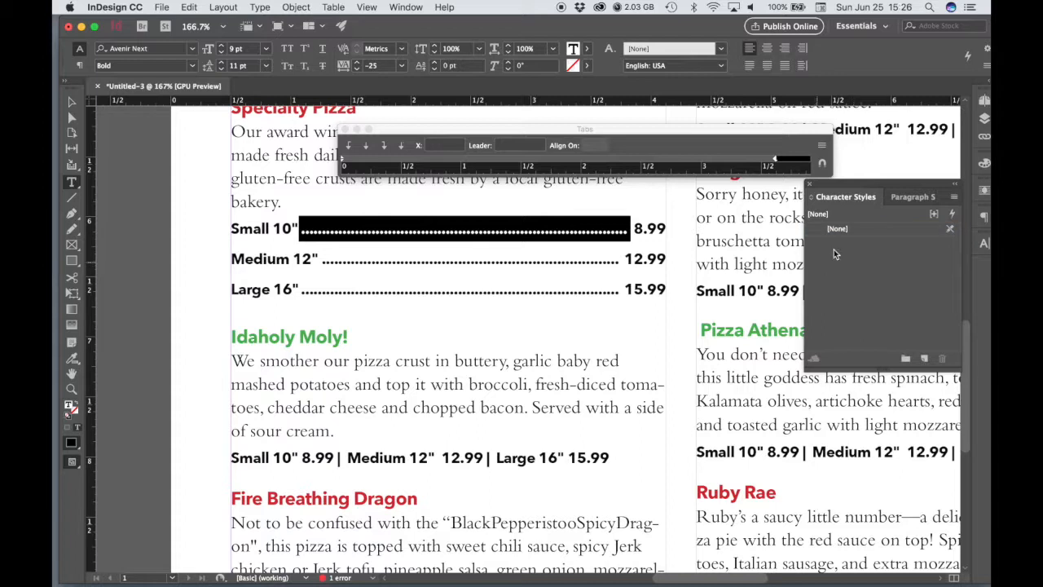
pyautogui.click(925, 361)
pyautogui.doubleClick(853, 243)
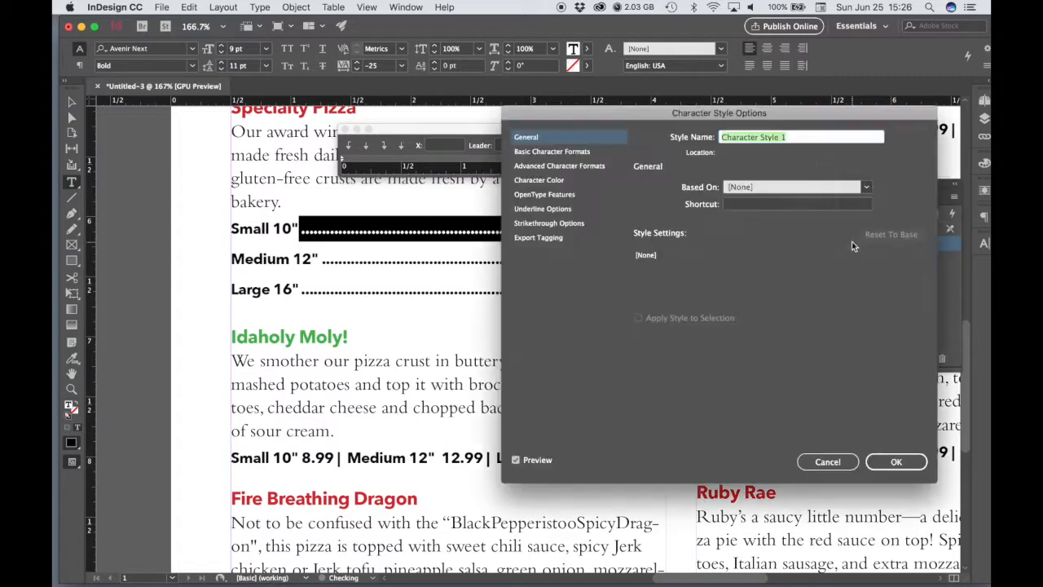
pyautogui.doubleClick(791, 137)
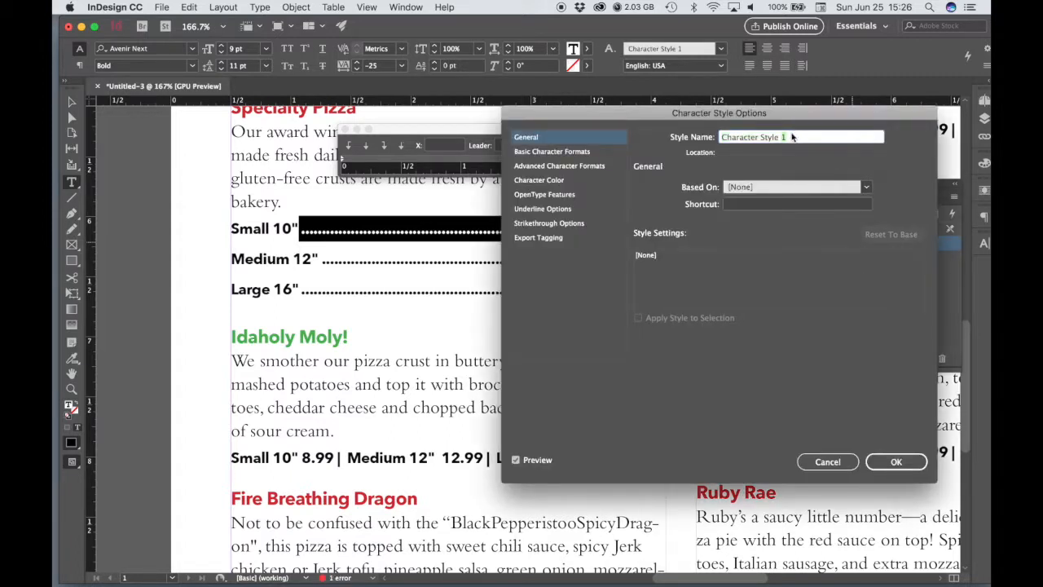
pyautogui.moveTo(801, 137); pyautogui.dragTo(722, 139)
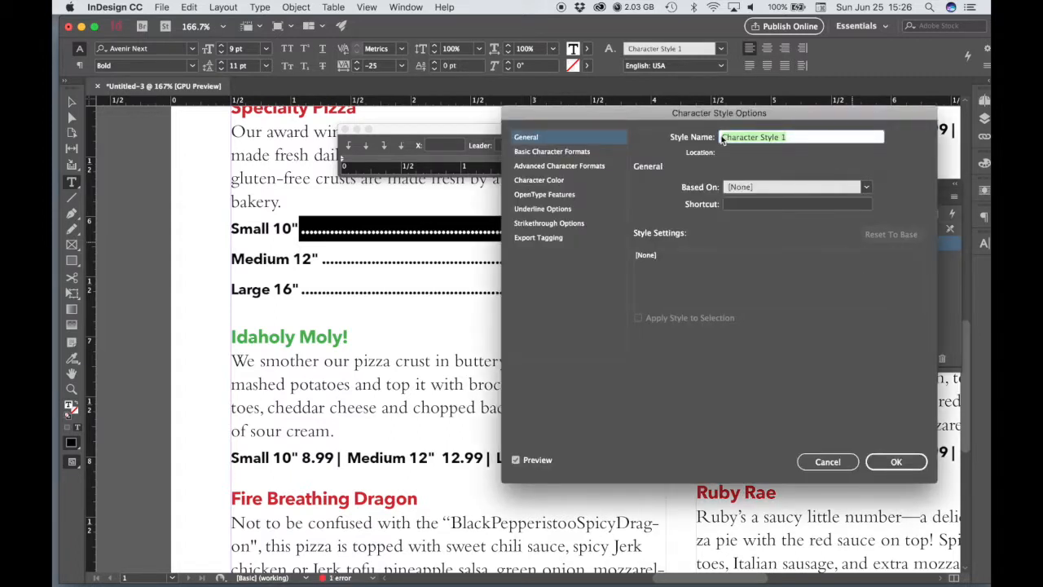
pyautogui.write('Lead')
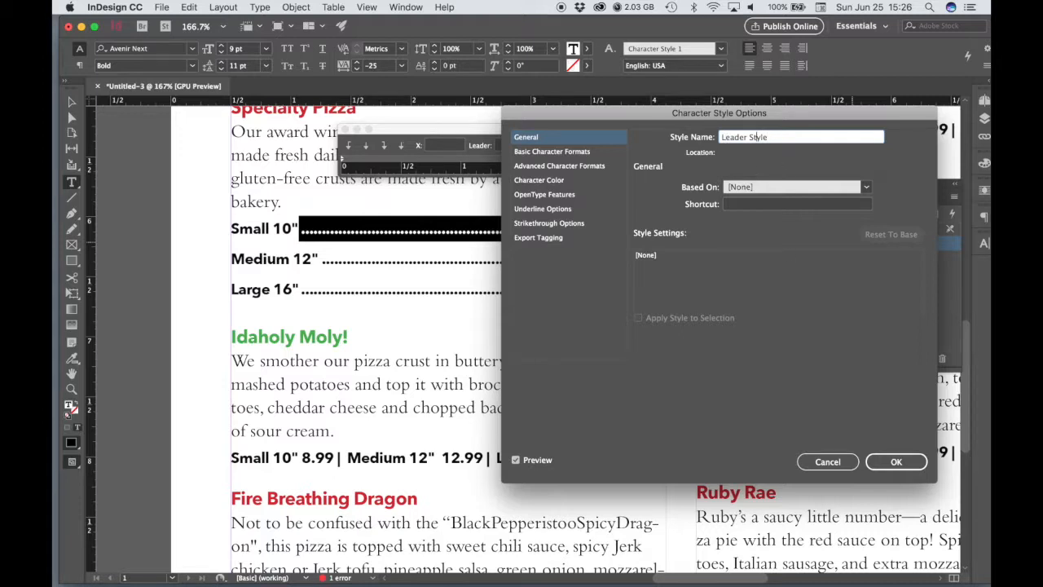
# Step: Set the Leader Style's basic character formats to size 8 pt and font style Regular
pyautogui.moveTo(546, 118); pyautogui.dragTo(616, 107)
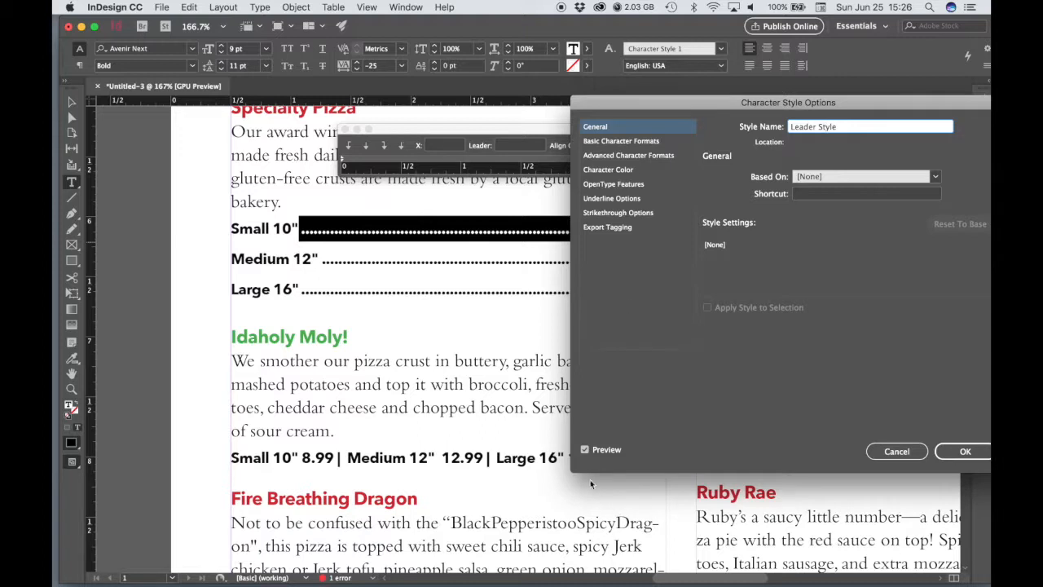
pyautogui.click(603, 142)
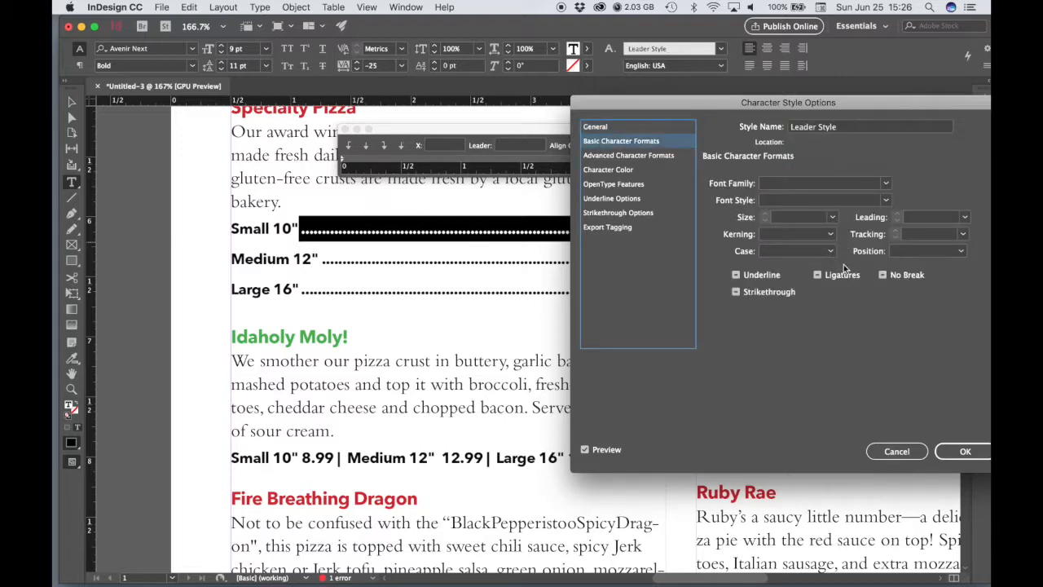
pyautogui.click(832, 218)
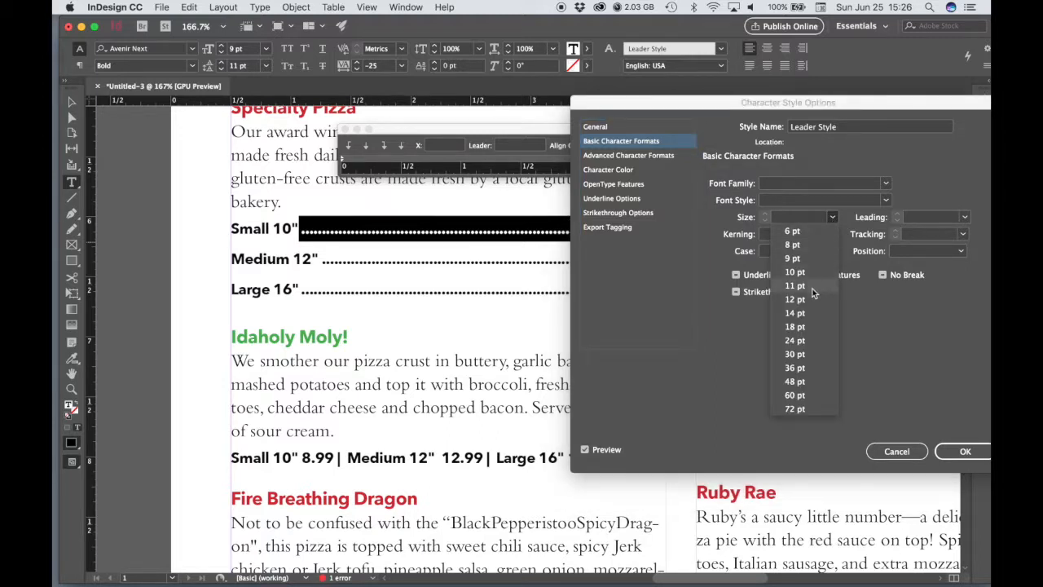
pyautogui.click(792, 244)
pyautogui.moveTo(649, 102); pyautogui.dragTo(680, 151)
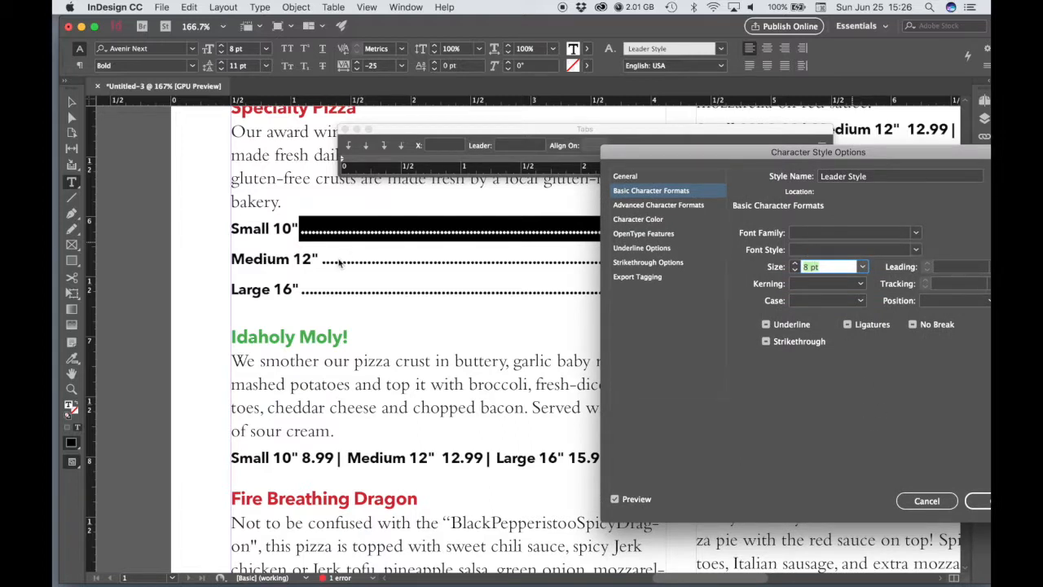
pyautogui.click(915, 250)
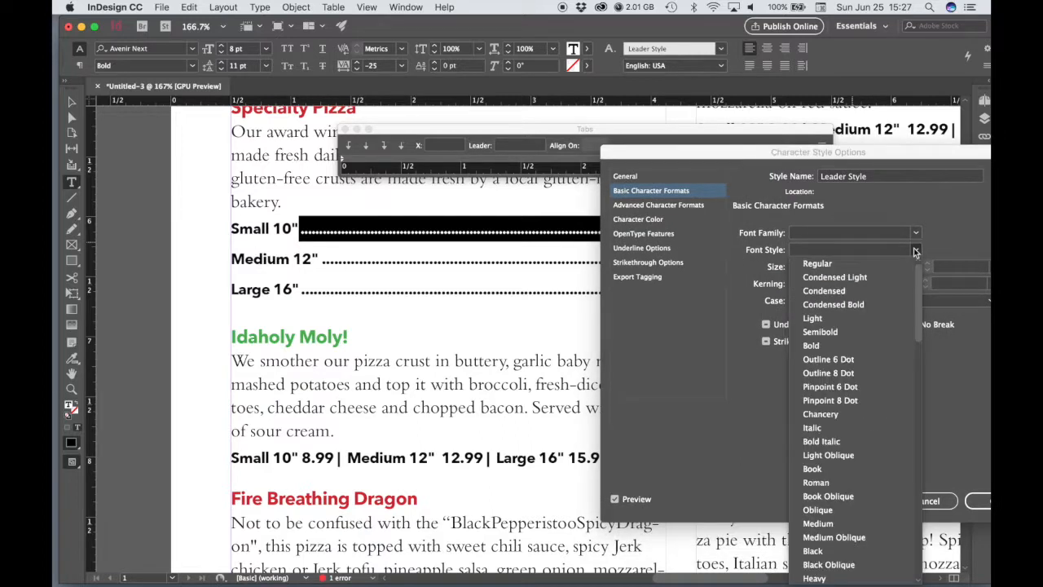
pyautogui.click(823, 264)
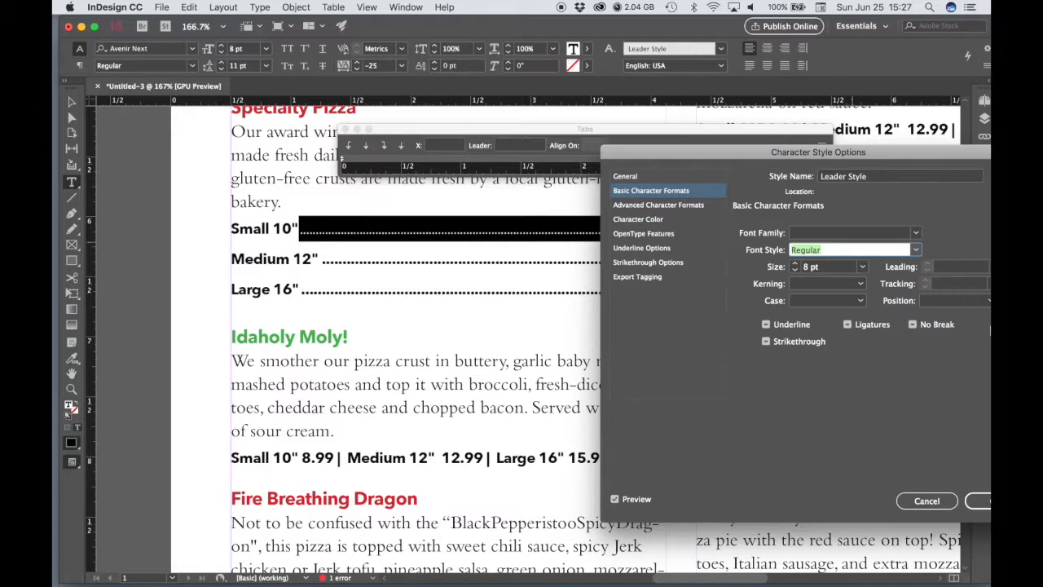
# Step: Try a tracking of 100 for the Leader Style, and settle on 200
pyautogui.moveTo(899, 158); pyautogui.dragTo(826, 150)
pyautogui.click(921, 278)
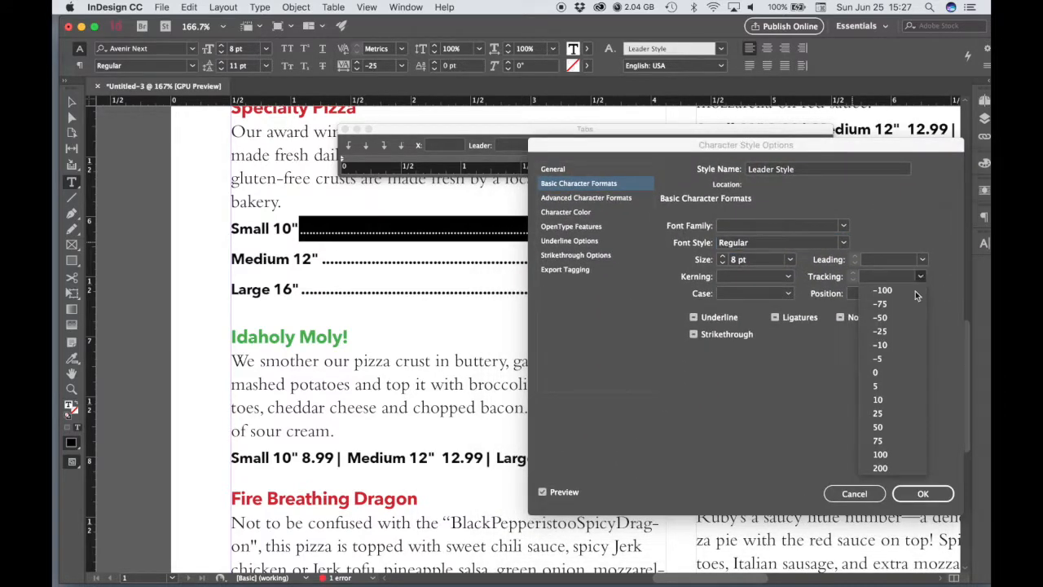
pyautogui.click(881, 454)
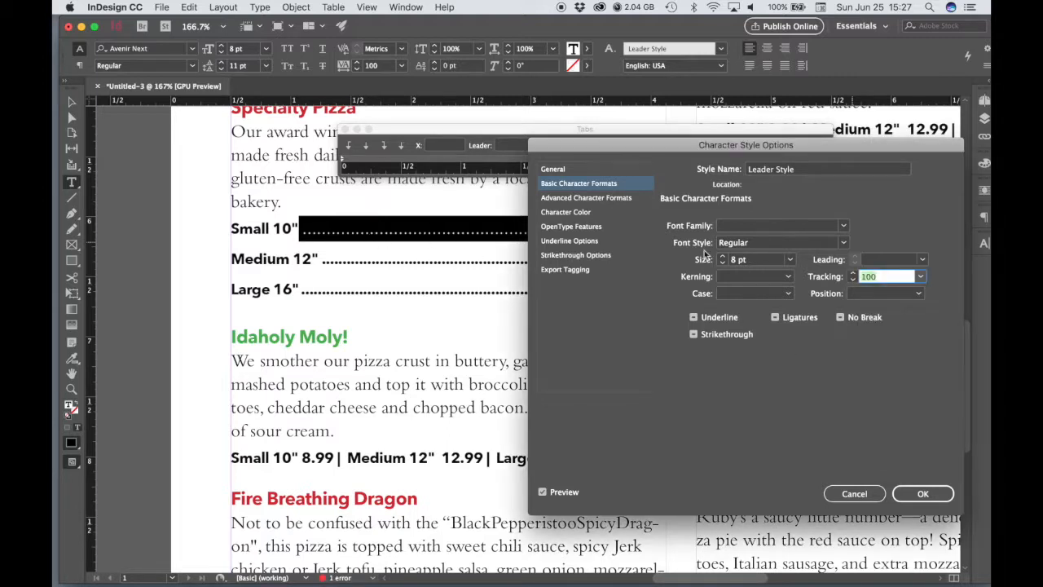
pyautogui.click(920, 276)
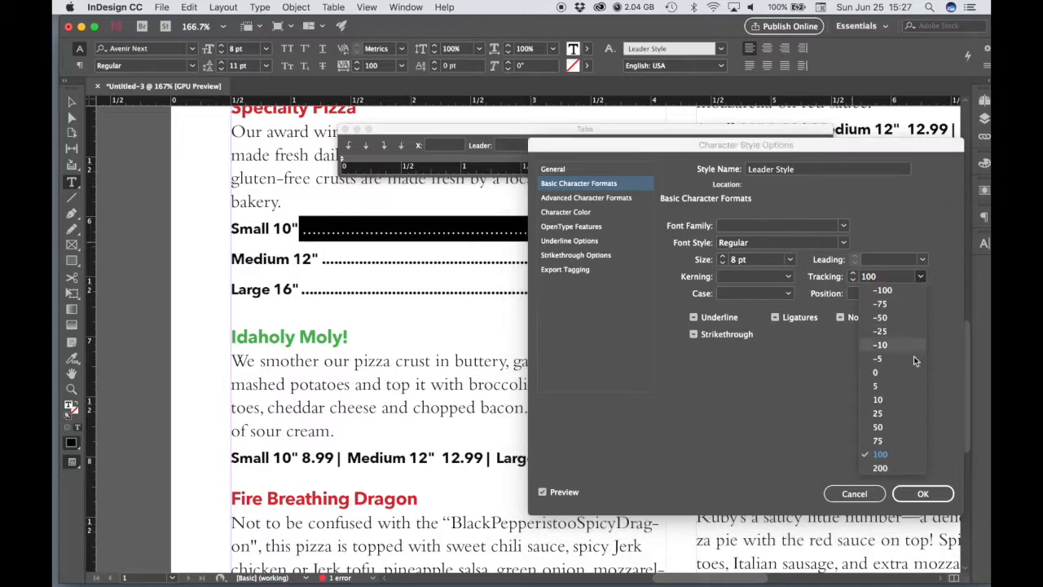
pyautogui.click(883, 467)
pyautogui.moveTo(616, 149); pyautogui.dragTo(577, 107)
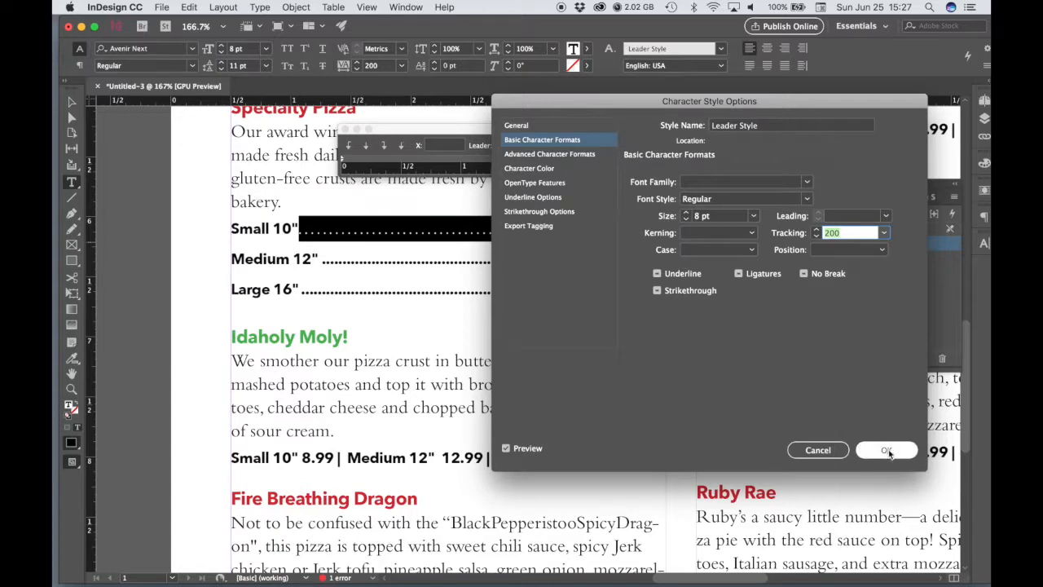
# Step: Compare the dot leader with the preview off and on, and save the Leader Style's settings
pyautogui.moveTo(576, 96); pyautogui.dragTo(689, 101)
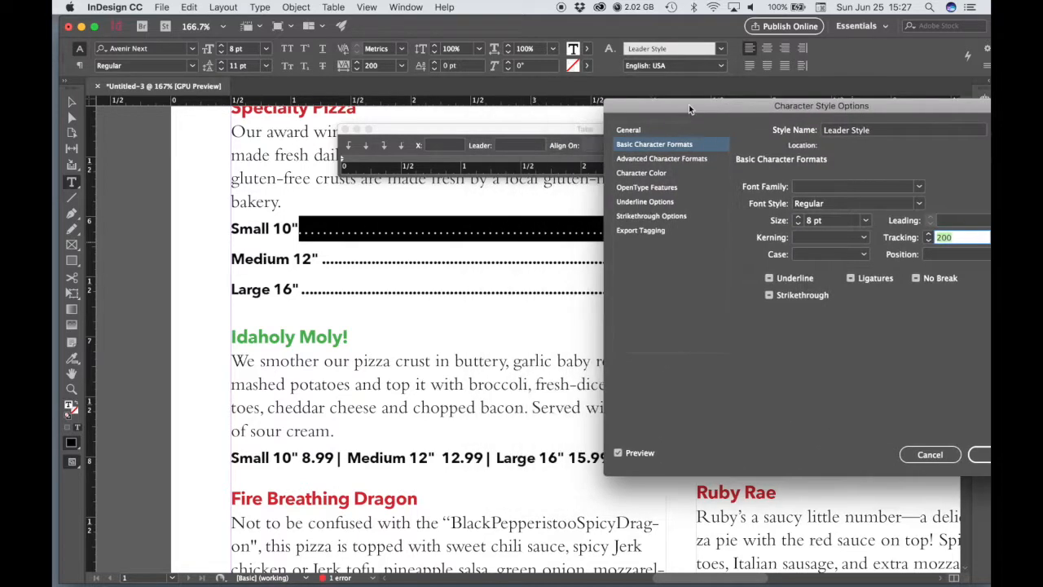
pyautogui.click(618, 453)
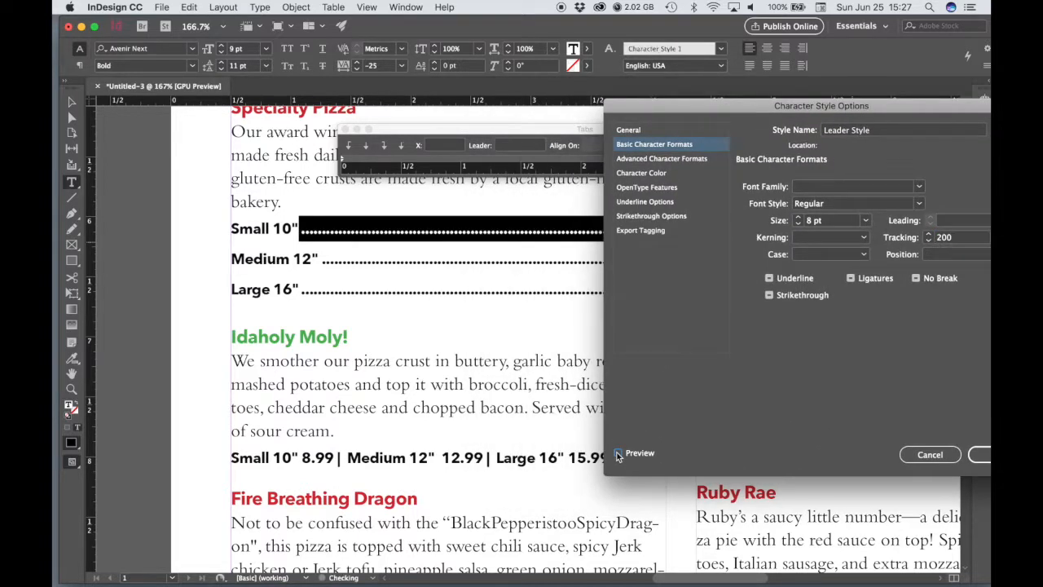
pyautogui.click(618, 453)
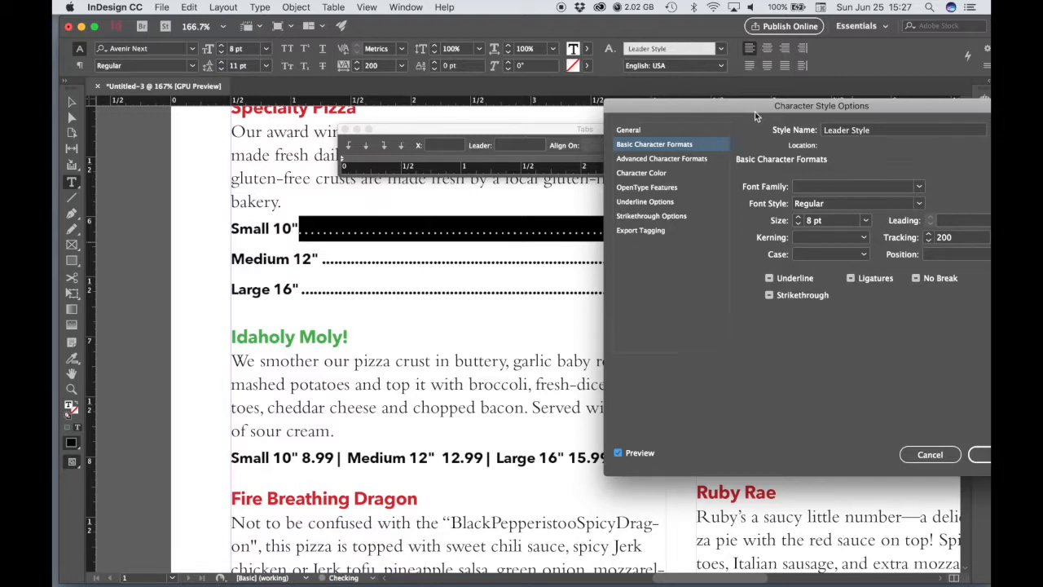
pyautogui.moveTo(755, 114); pyautogui.dragTo(697, 103)
pyautogui.click(948, 446)
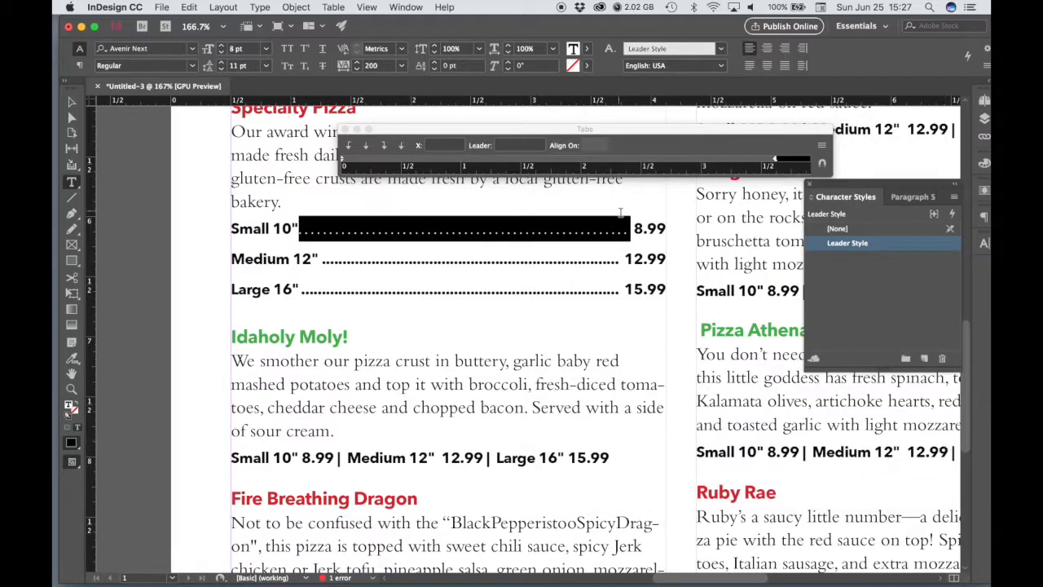
# Step: Apply the Leader Style to the dot leaders on the Medium 12" and Large 16" price lines
pyautogui.click(606, 254)
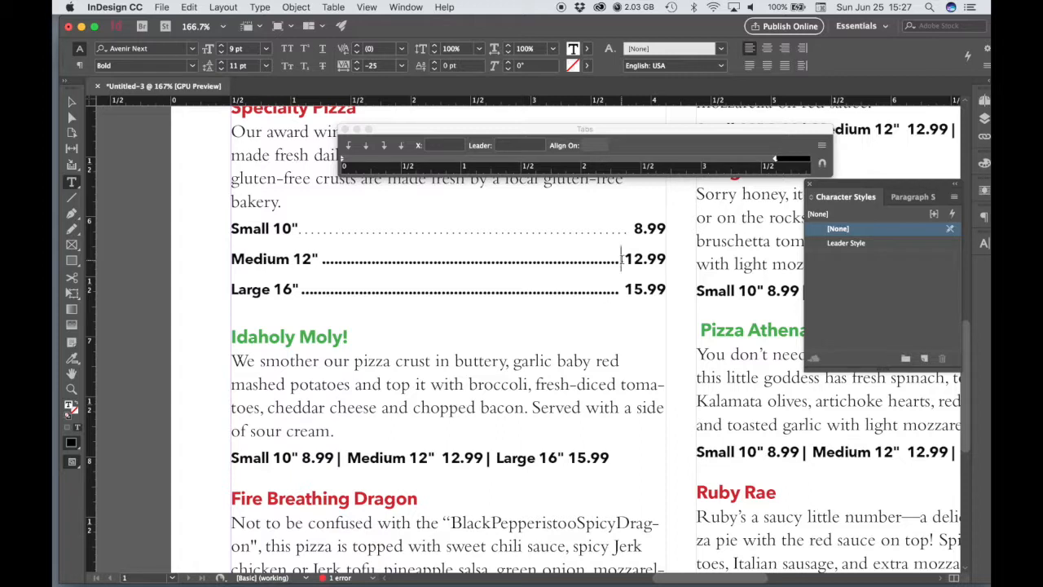
pyautogui.moveTo(622, 259); pyautogui.dragTo(327, 260)
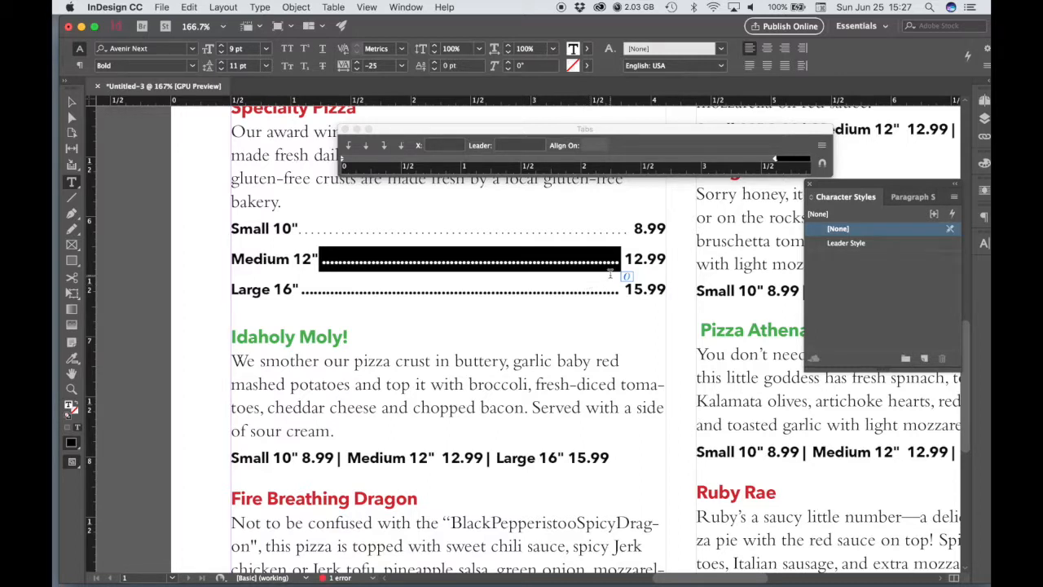
pyautogui.click(839, 242)
pyautogui.click(587, 291)
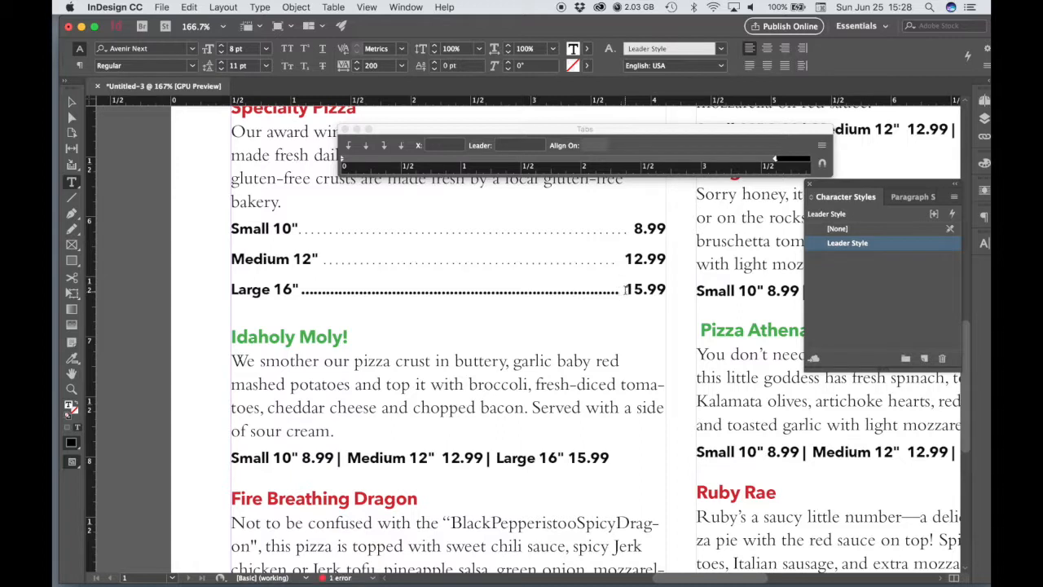
pyautogui.moveTo(623, 290); pyautogui.dragTo(299, 290)
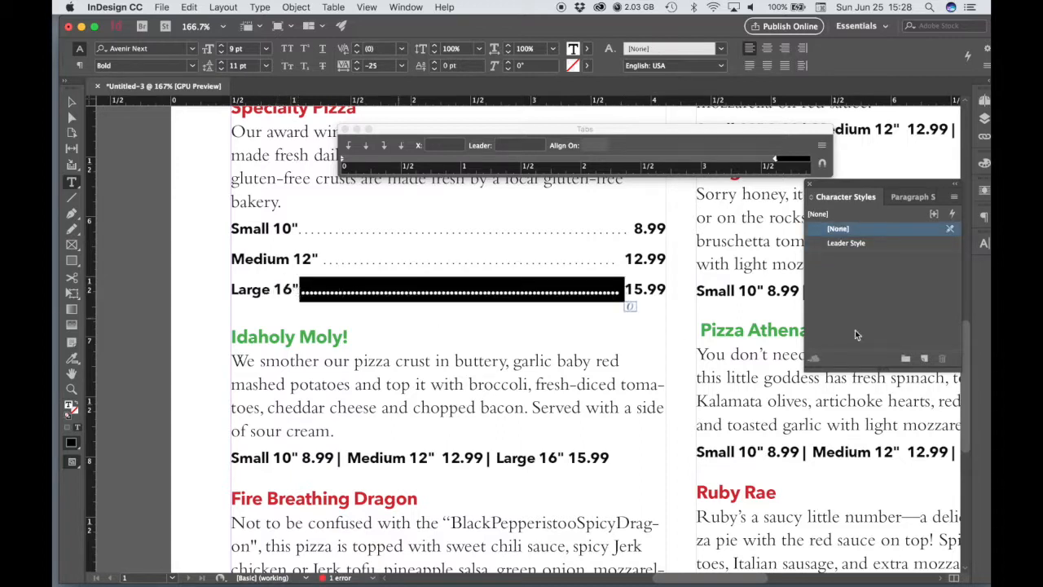
pyautogui.click(840, 243)
pyautogui.click(603, 299)
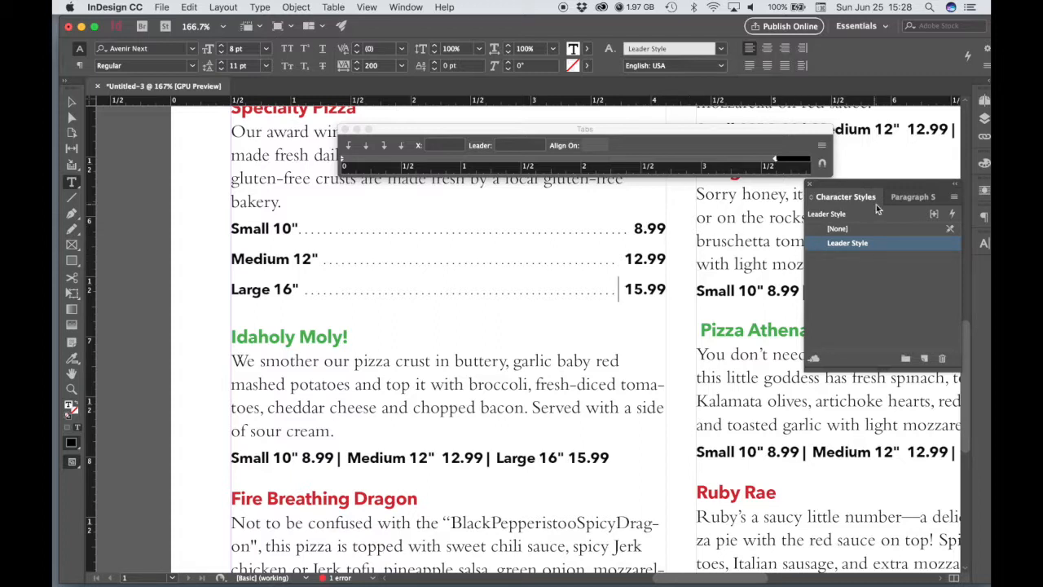
# Step: Enlarge the 8.99 price on the Small 10" line, trying 14 pt and settling on 12 pt
pyautogui.moveTo(666, 229); pyautogui.dragTo(635, 229)
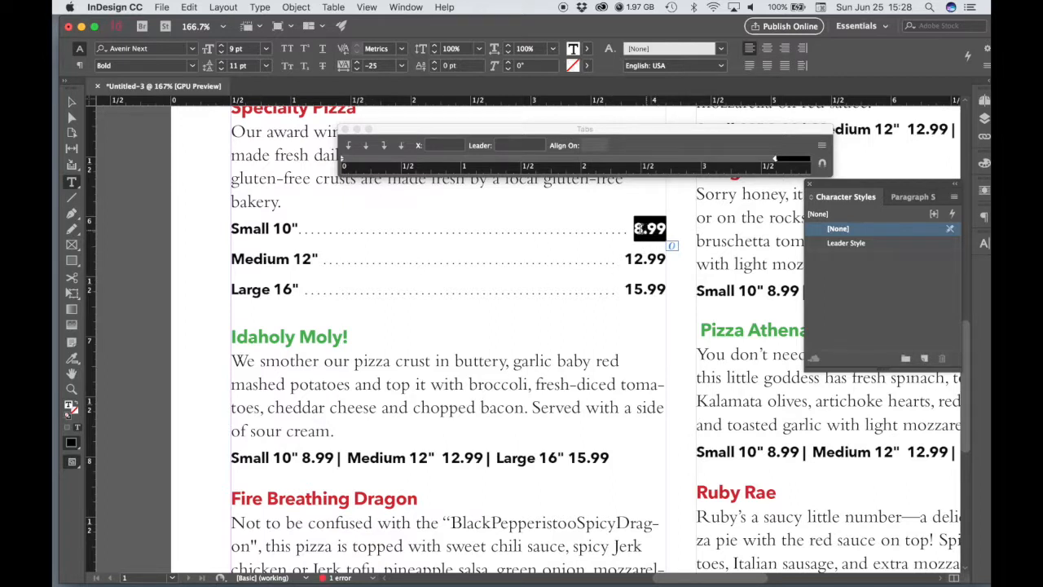
pyautogui.click(266, 48)
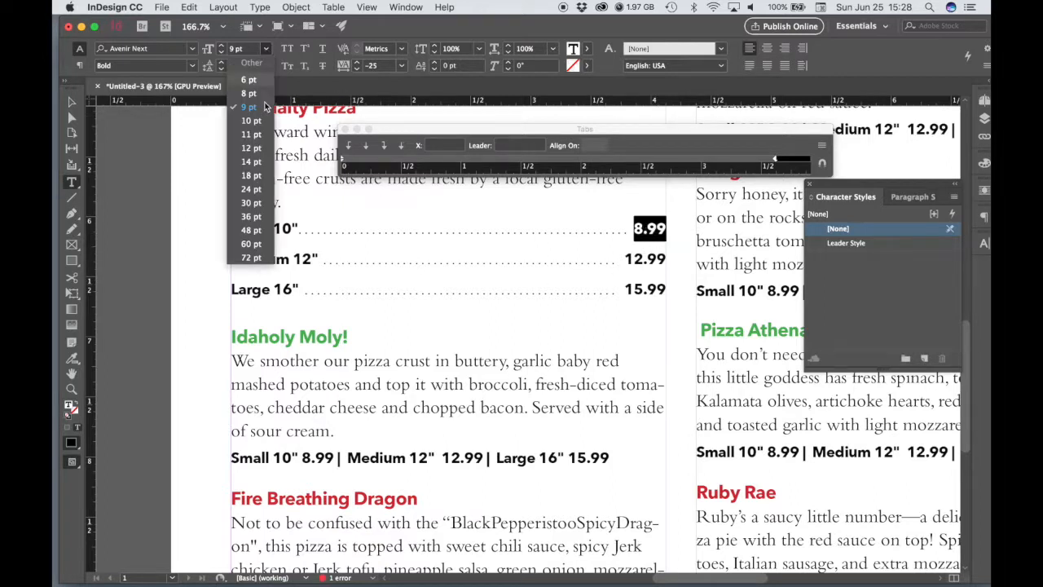
pyautogui.click(251, 161)
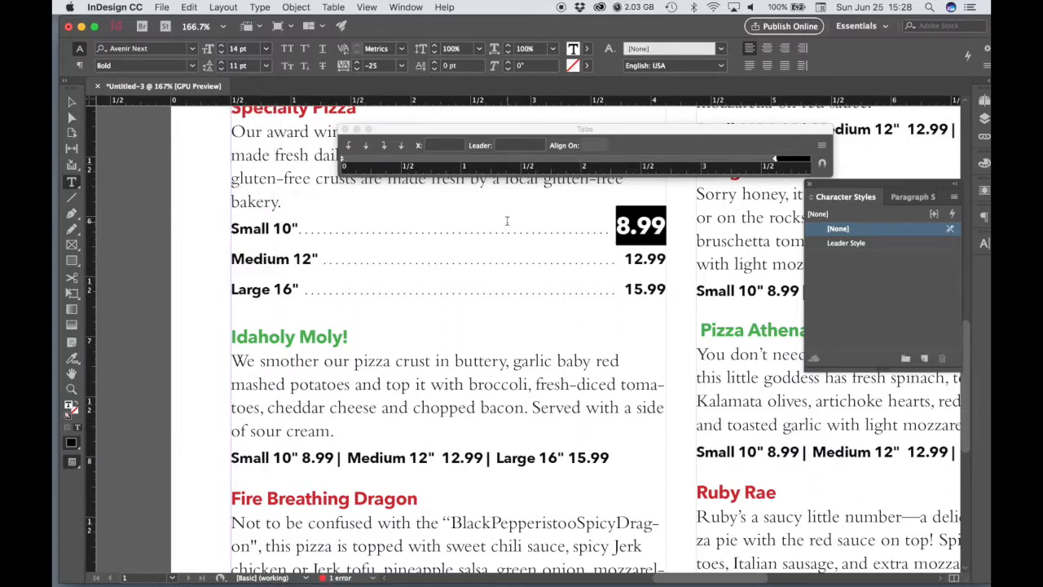
pyautogui.click(267, 49)
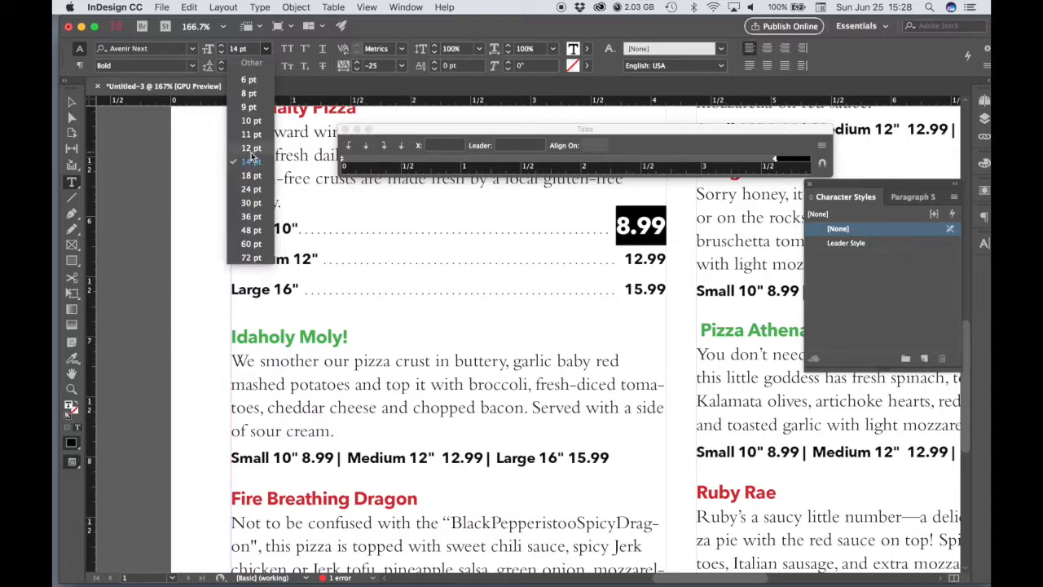
pyautogui.click(251, 150)
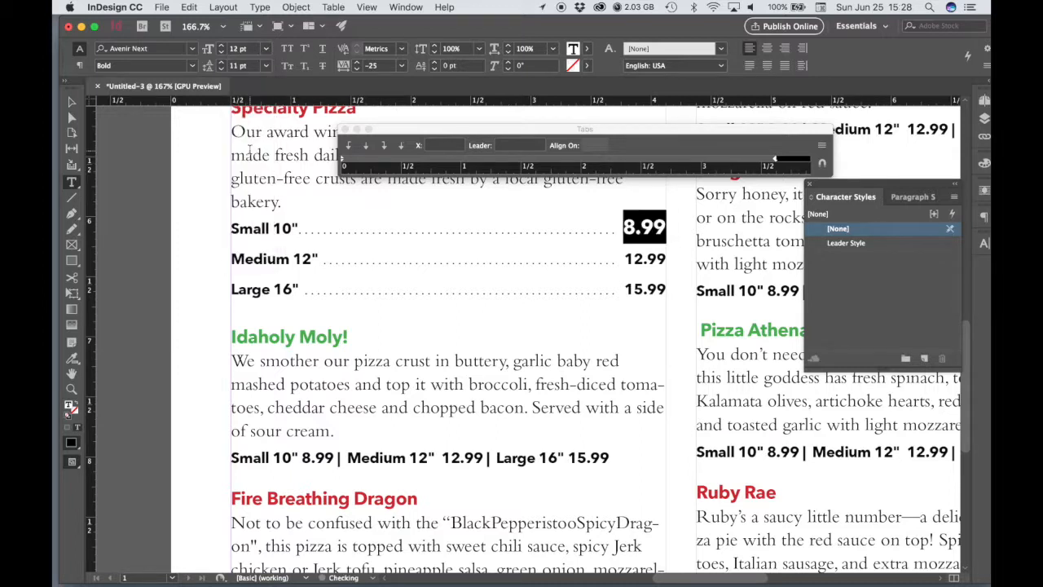
pyautogui.click(649, 235)
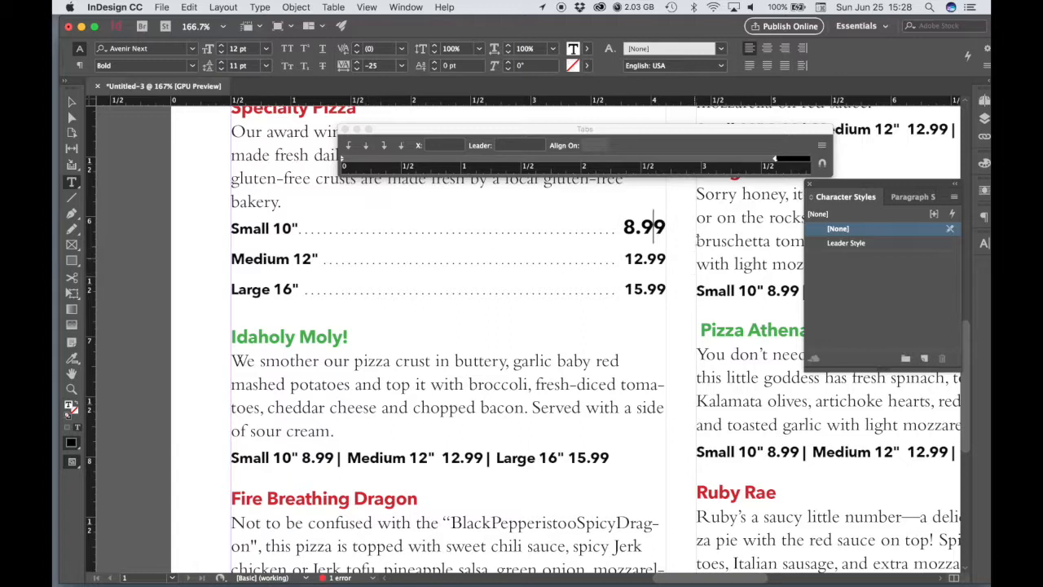
# Step: Create a character style named Prices from the 12 pt formatting of the 8.99 price on the Small 10" line
pyautogui.moveTo(665, 228); pyautogui.dragTo(623, 228)
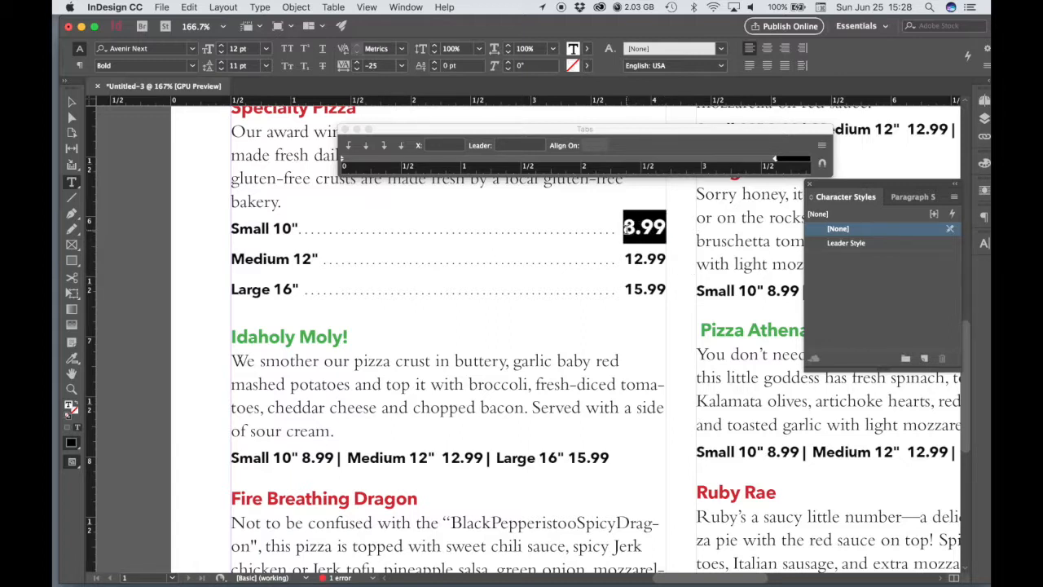
pyautogui.click(863, 265)
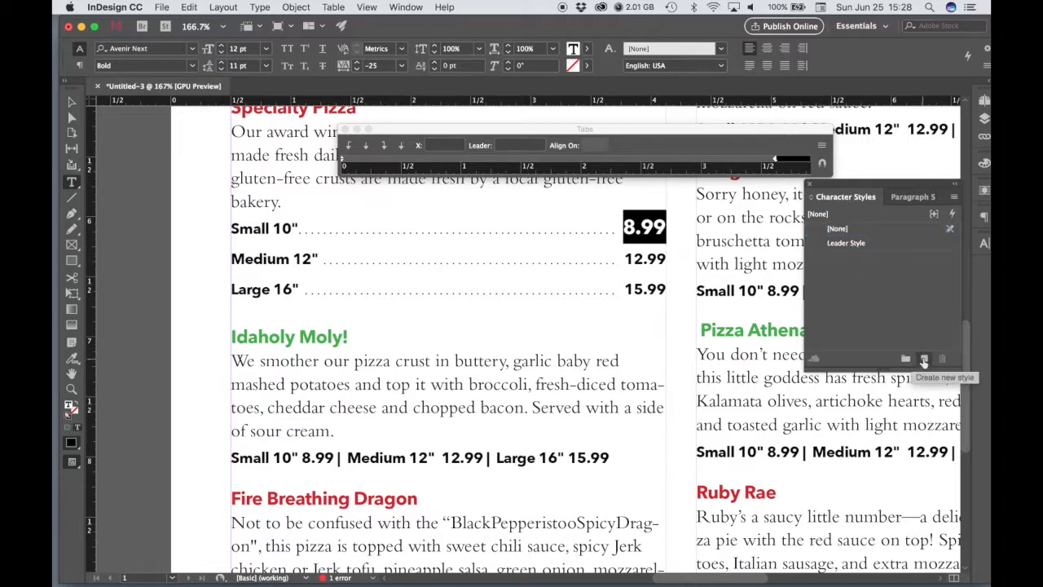
pyautogui.click(924, 359)
pyautogui.doubleClick(847, 257)
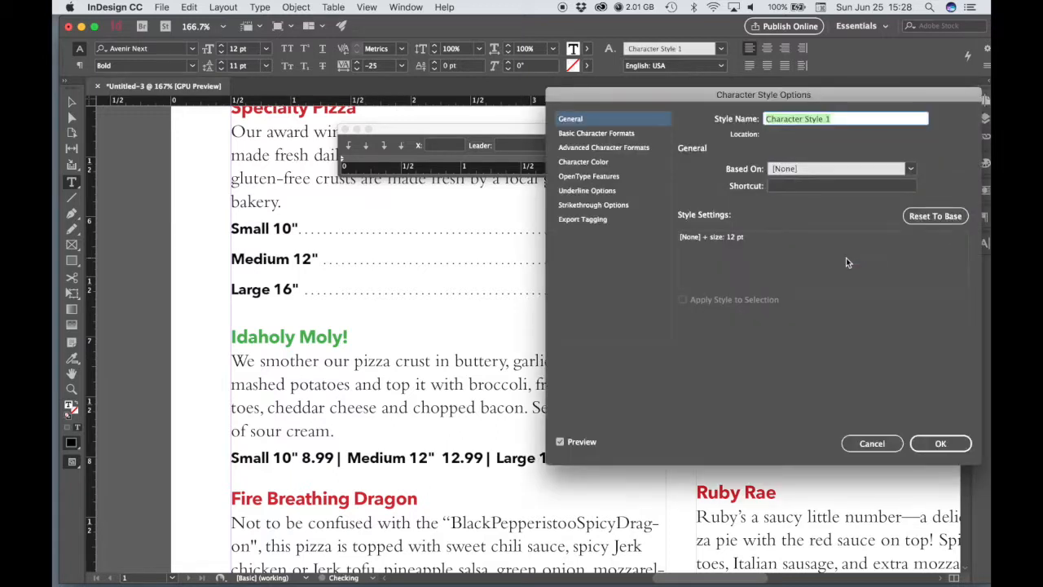
pyautogui.click(849, 119)
pyautogui.moveTo(850, 119); pyautogui.dragTo(767, 120)
pyautogui.write('Pri')
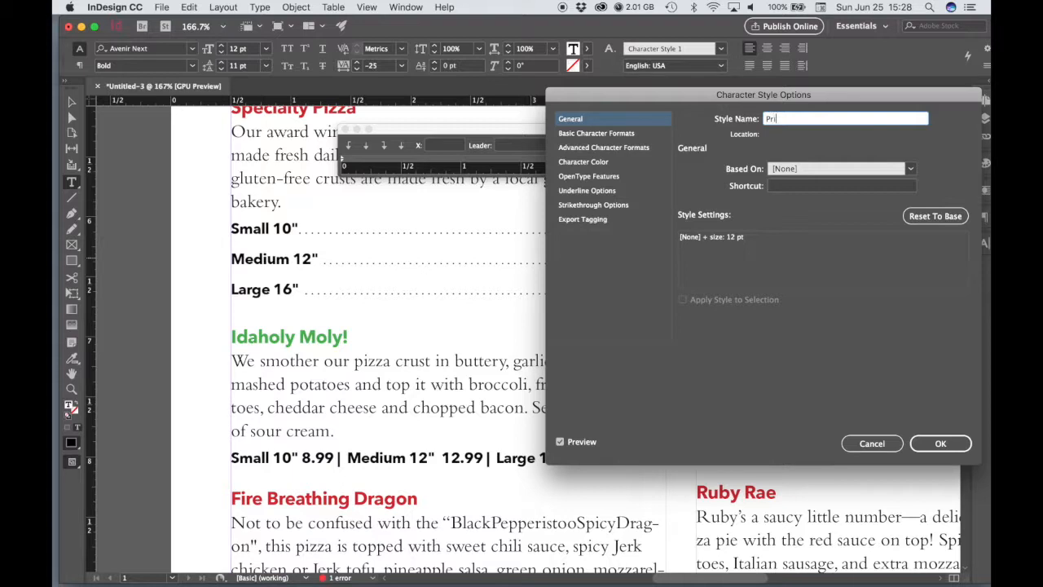
pyautogui.write('ces')
pyautogui.click(934, 449)
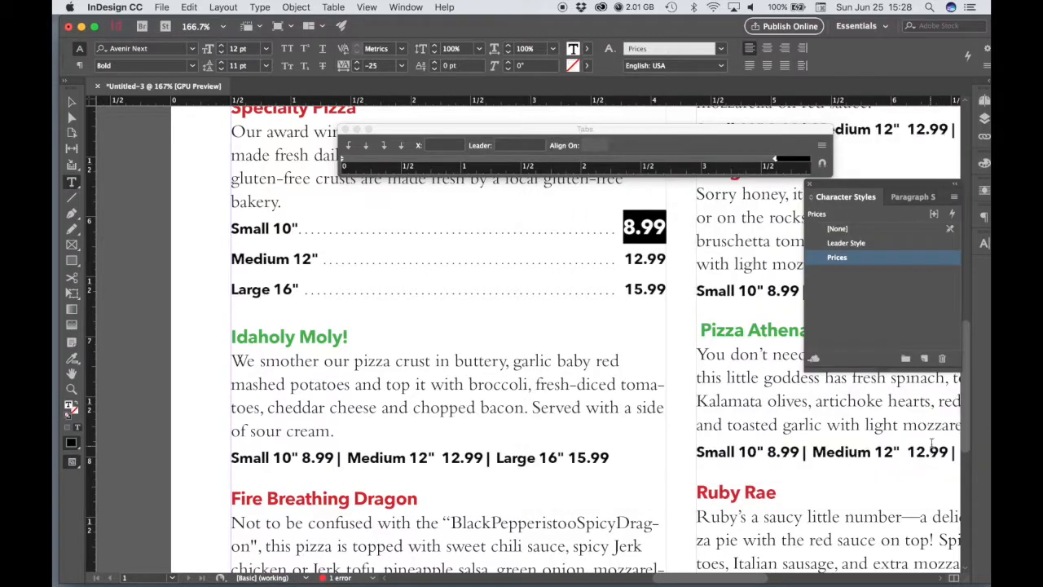
# Step: Apply the Prices character style to the 12.99 and 15.99 prices on the Medium 12" and Large 16" lines
pyautogui.click(663, 259)
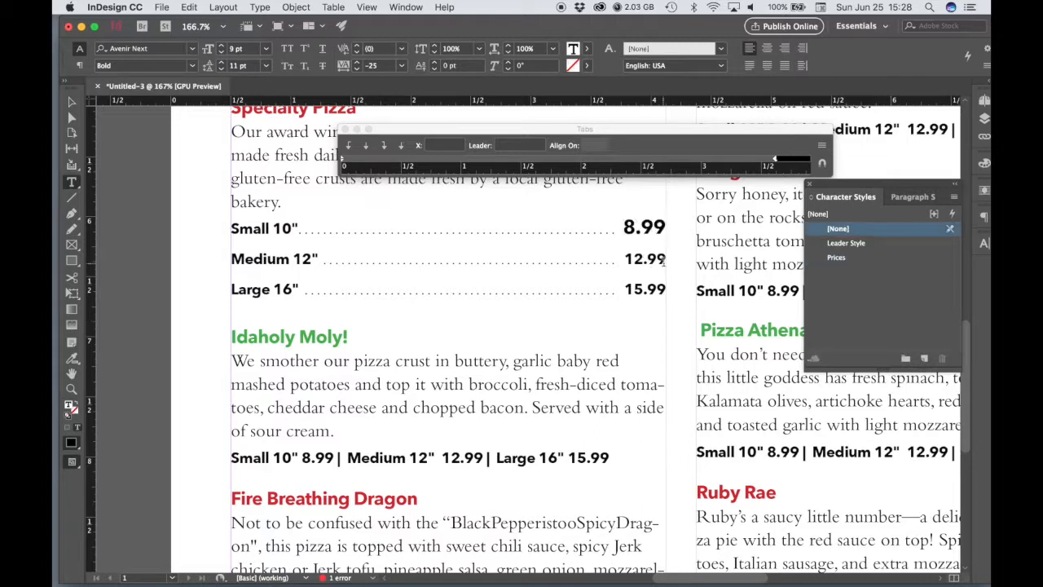
pyautogui.moveTo(662, 259); pyautogui.dragTo(626, 259)
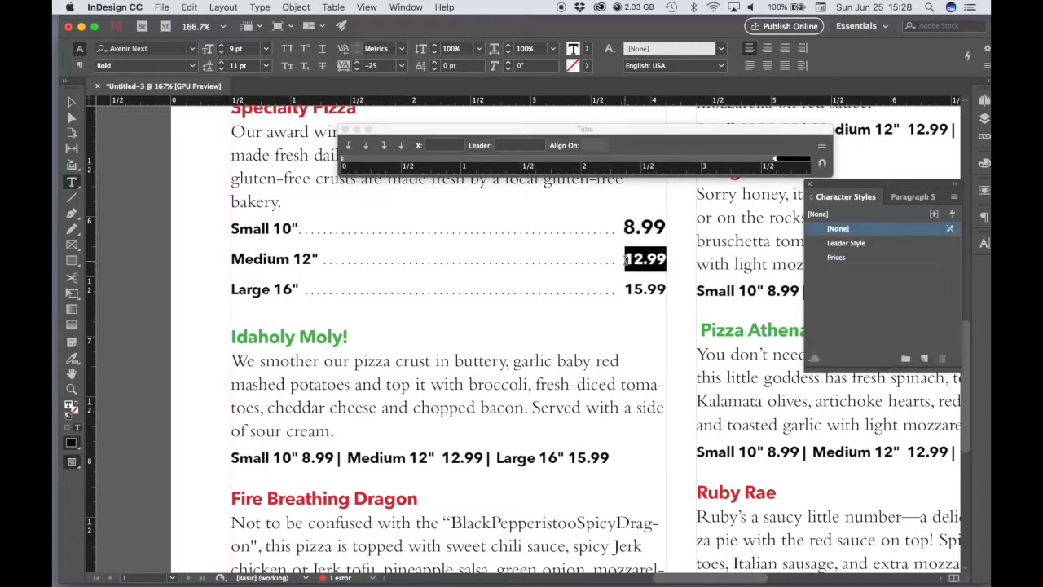
pyautogui.click(842, 259)
pyautogui.click(662, 289)
pyautogui.moveTo(663, 290); pyautogui.dragTo(624, 290)
pyautogui.click(836, 257)
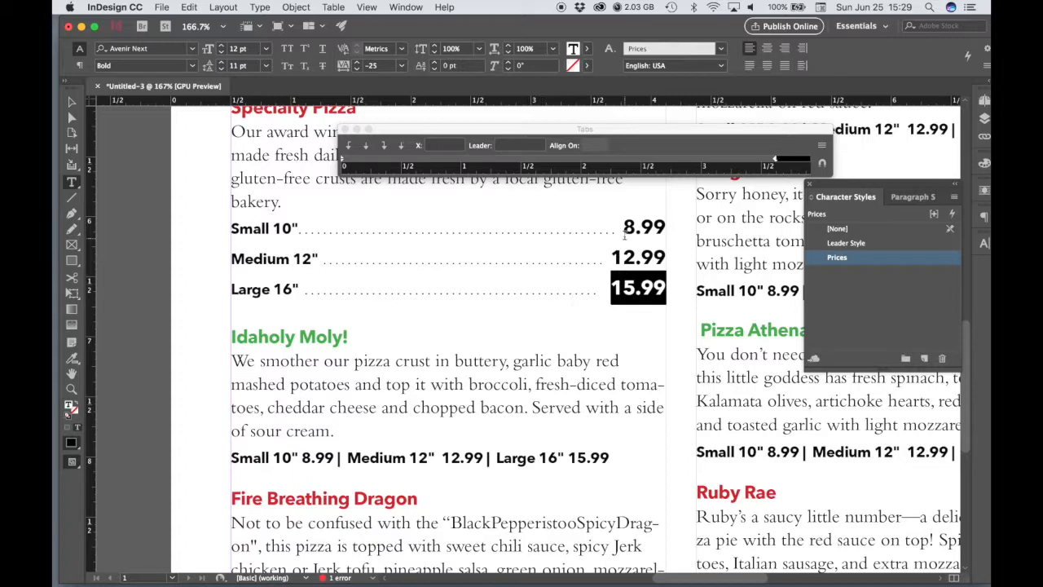
pyautogui.click(636, 280)
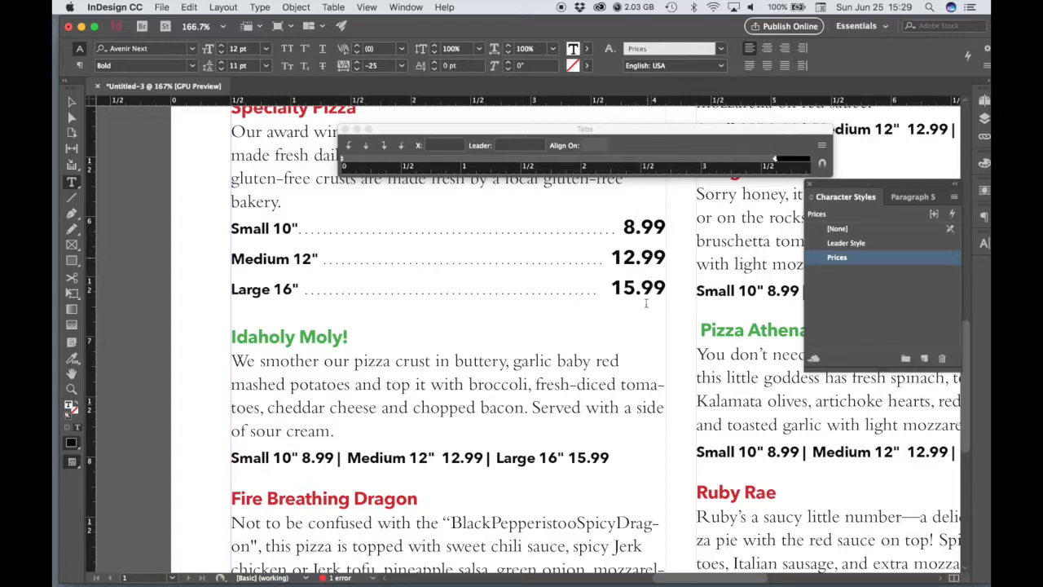
# Step: Check the styled price lines under Specialty Pizza and close the Tabs panel
pyautogui.scroll(2, 637, 307)
pyautogui.scroll(3, 637, 307)
pyautogui.scroll(-1, 637, 306)
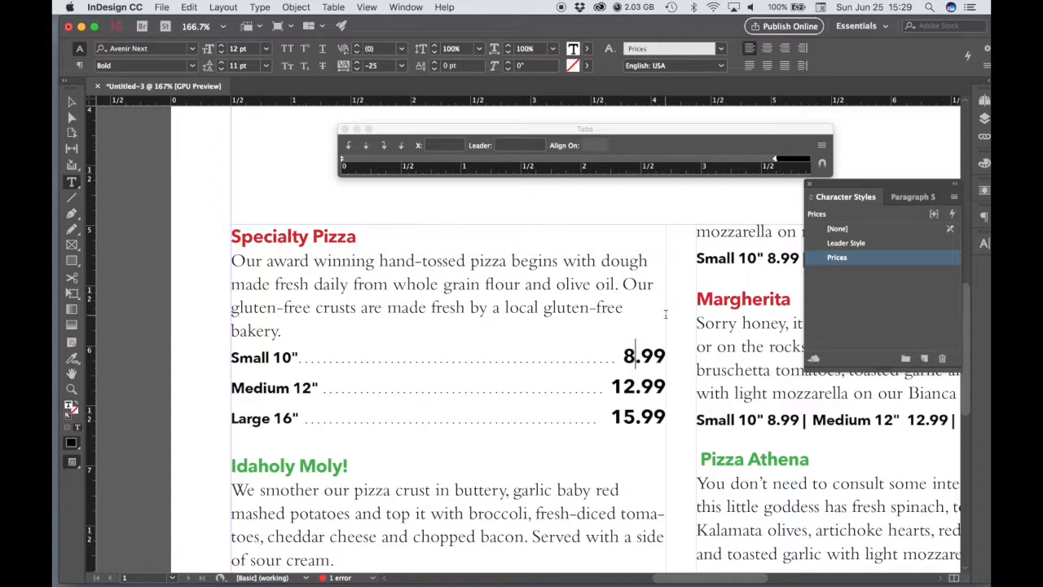
pyautogui.scroll(-3, 583, 417)
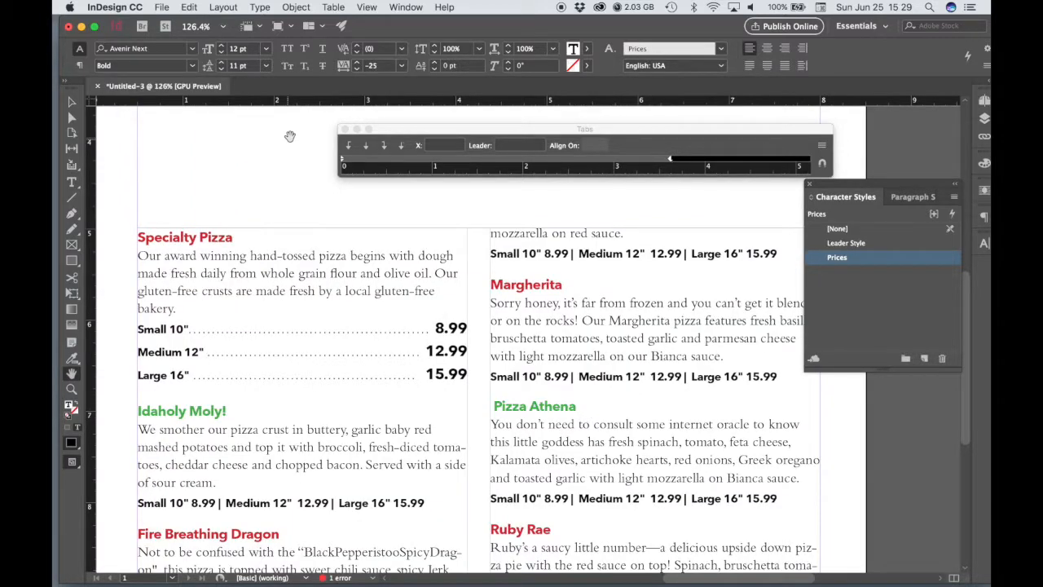
pyautogui.click(344, 129)
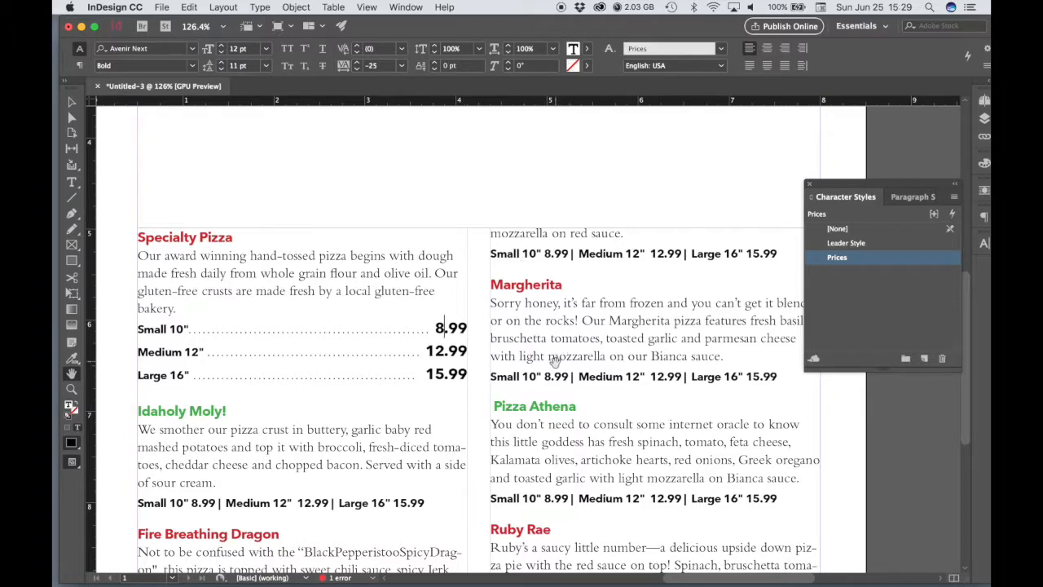
# Step: Set the gutter between the menu text frame's two columns to 0.2 in
pyautogui.moveTo(550, 376); pyautogui.dragTo(586, 274)
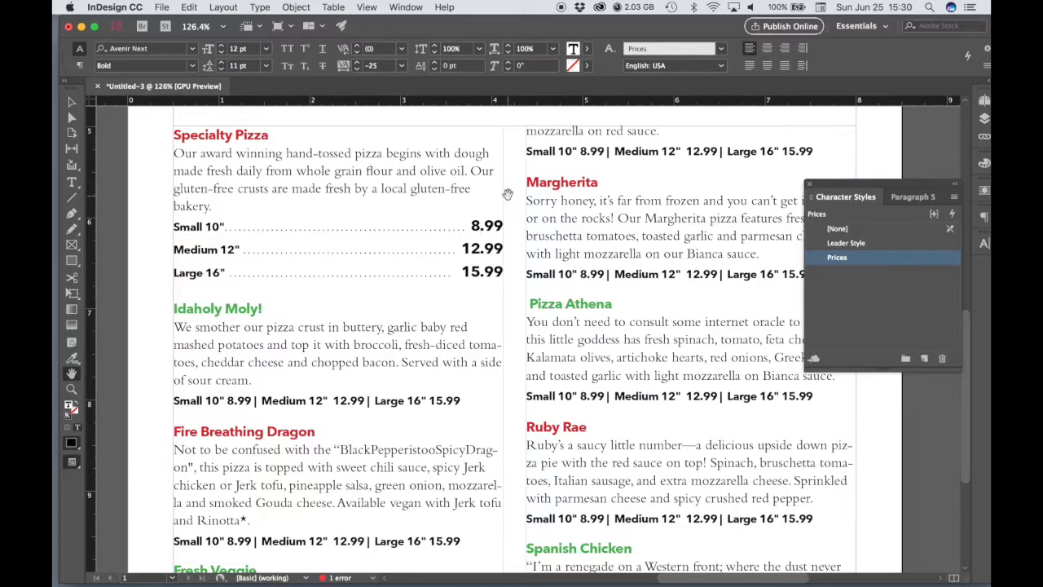
pyautogui.rightClick(566, 183)
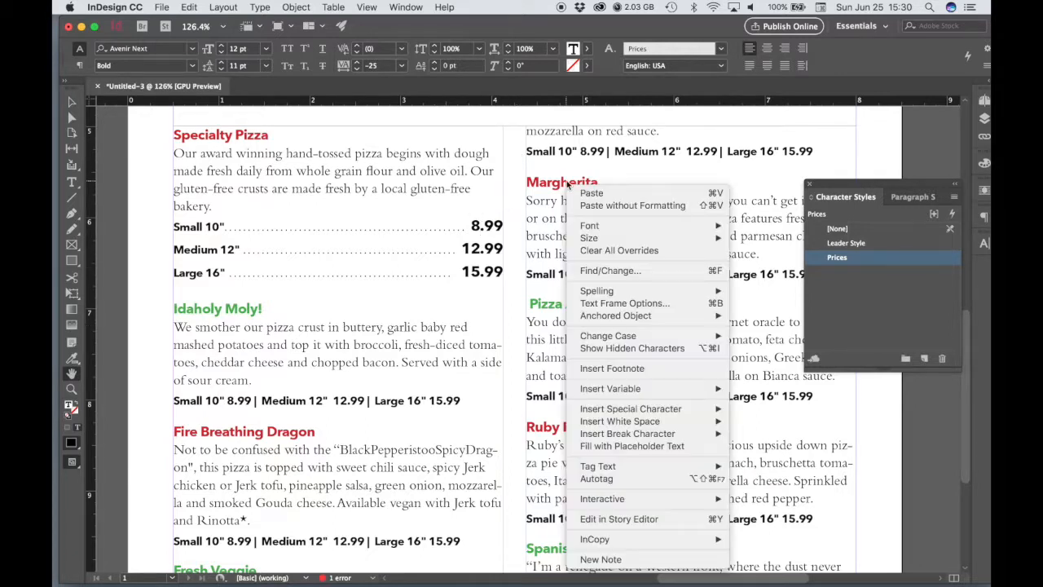
pyautogui.click(657, 305)
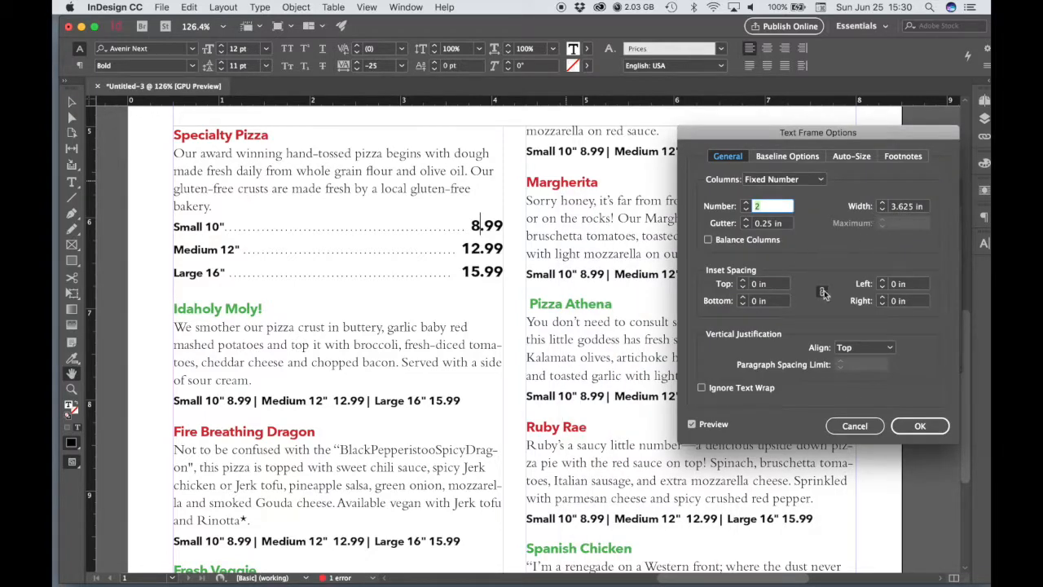
pyautogui.click(771, 224)
pyautogui.press('BackSpace')
pyautogui.press('BackSpace')
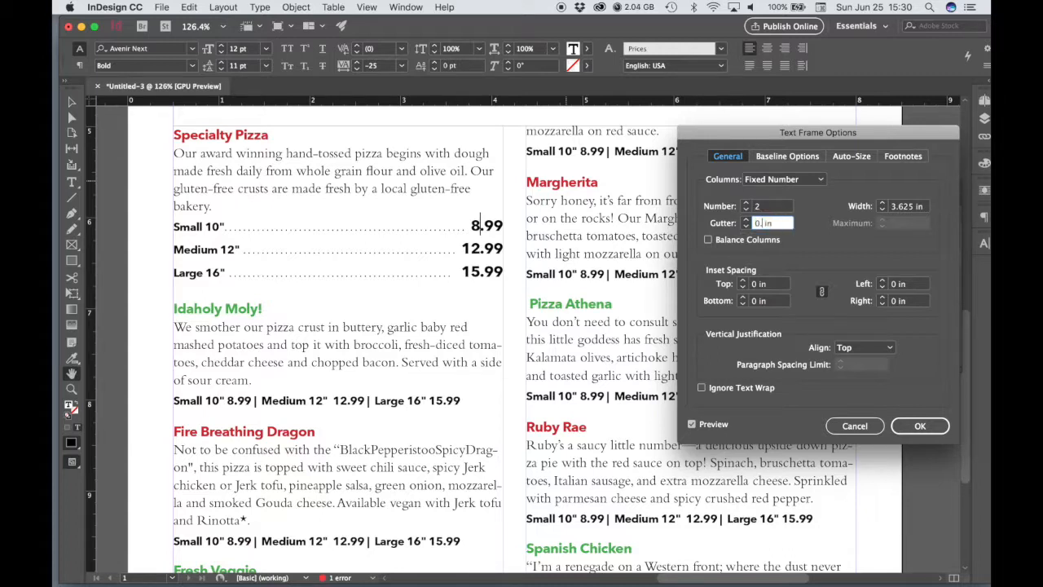
pyautogui.write('2')
pyautogui.hotkey('shift', 'Tab')
# Step: Try a 0.5 in column gutter for comparison, settle on 0.2 in, and accept the text frame options
pyautogui.press('Tab')
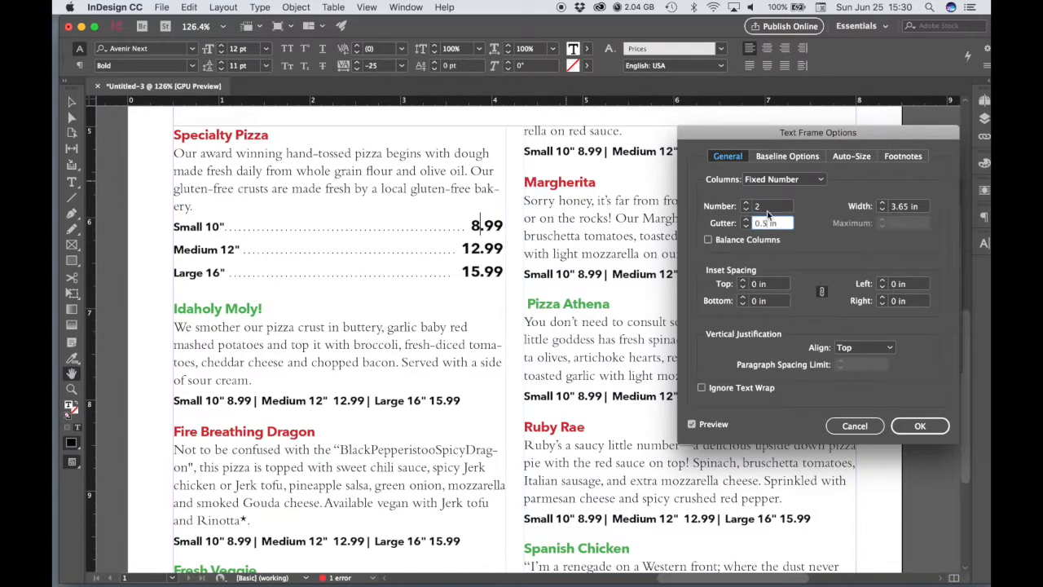
pyautogui.hotkey('shift', 'Tab')
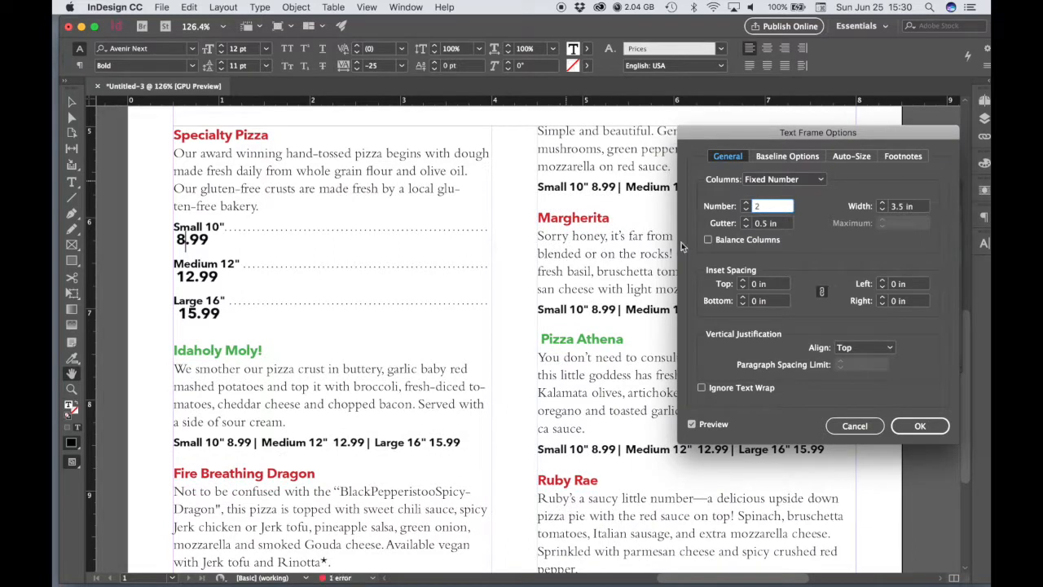
pyautogui.press('Tab')
pyautogui.write('2')
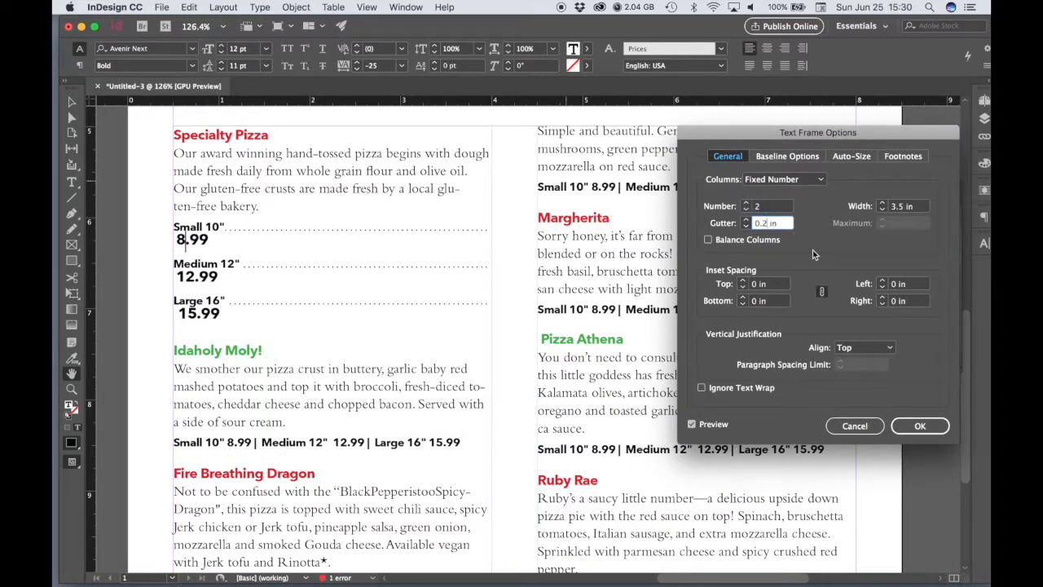
pyautogui.press('Return')
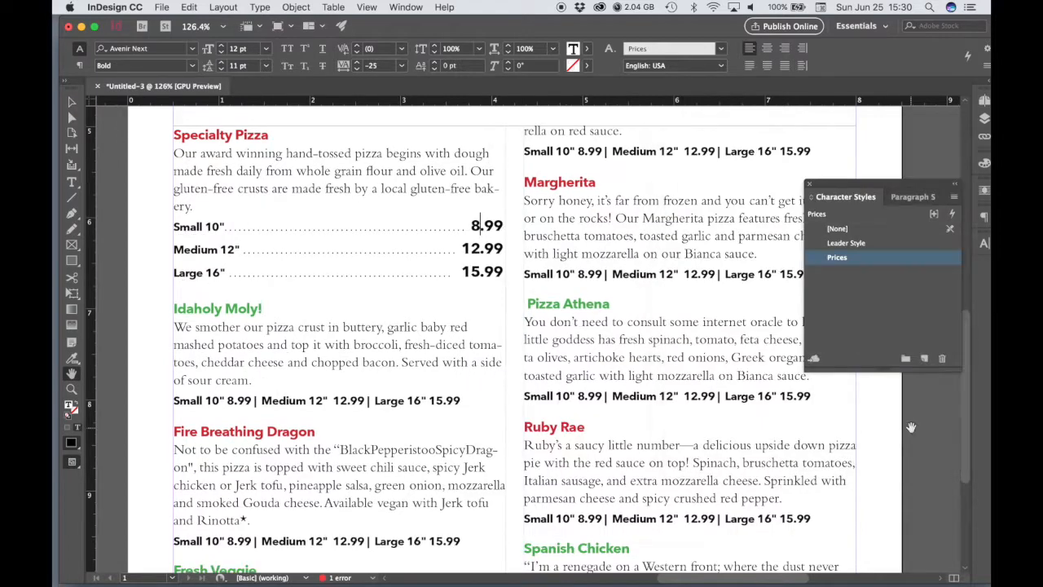
# Step: Draw a vertical divider line about 5.51 in long down the column gutter, with a black 0.25 pt stroke
pyautogui.scroll(2, 593, 328)
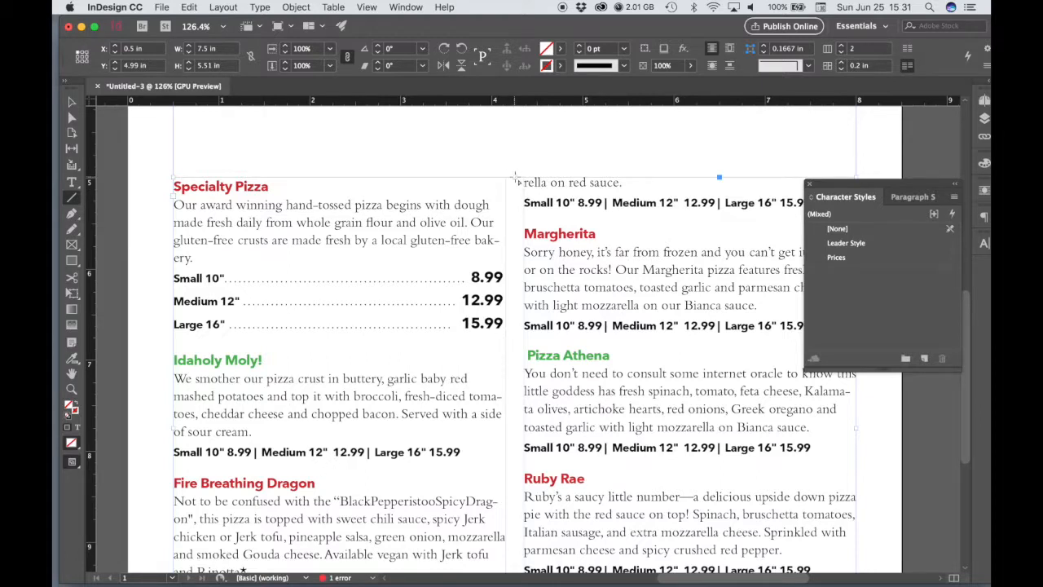
pyautogui.moveTo(515, 178)
pyautogui.mouseDown()
pyautogui.moveTo(518, 580)
pyautogui.moveTo(515, 481)
pyautogui.moveTo(515, 506)
pyautogui.mouseUp()
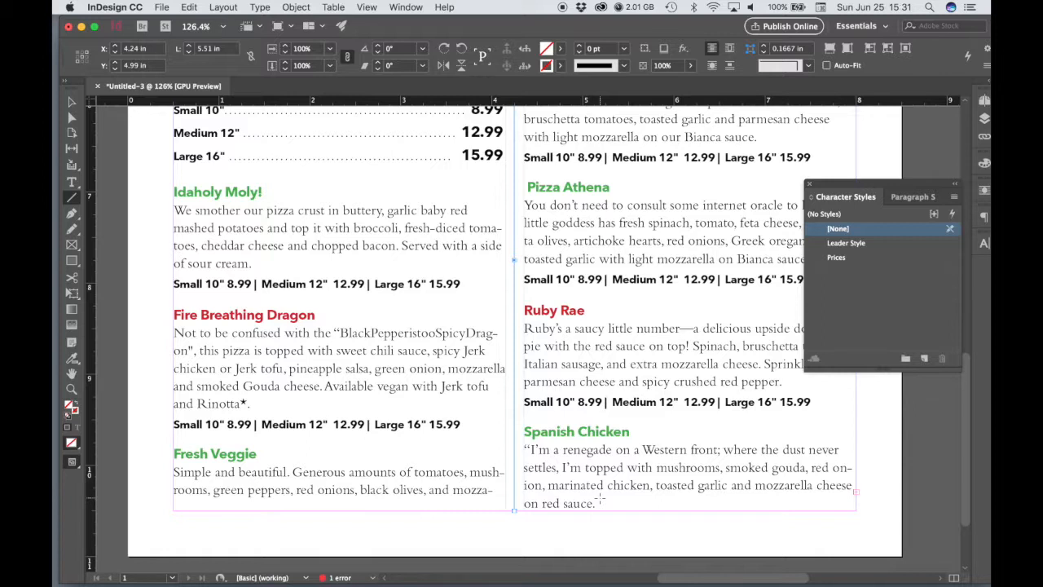
pyautogui.click(562, 66)
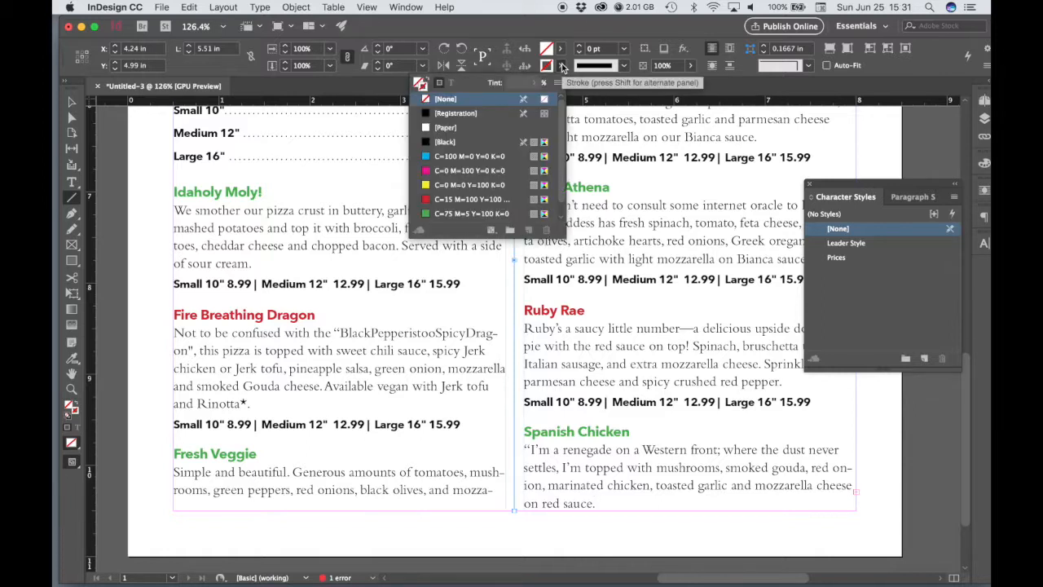
pyautogui.click(437, 142)
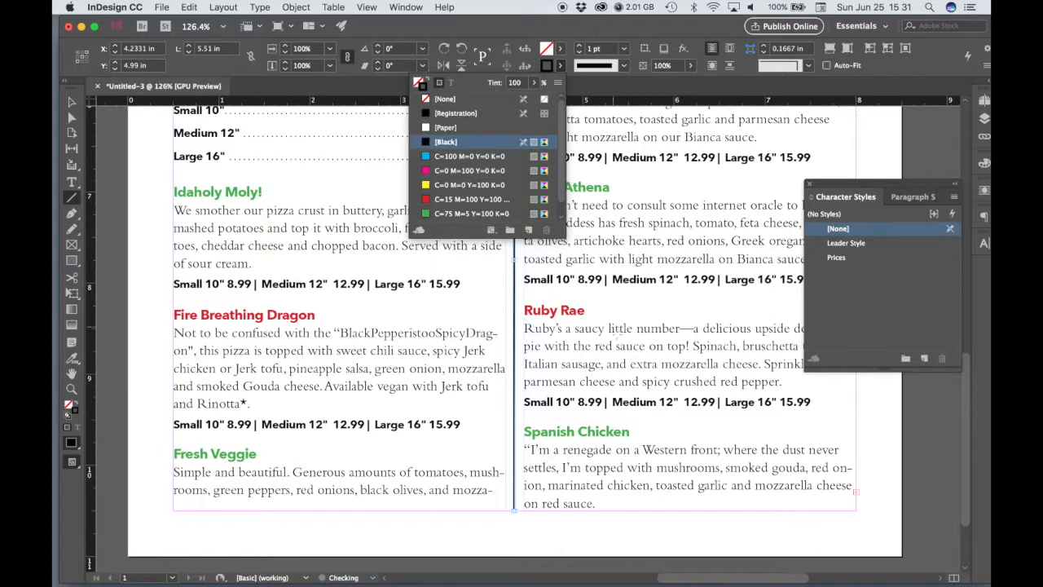
pyautogui.click(633, 33)
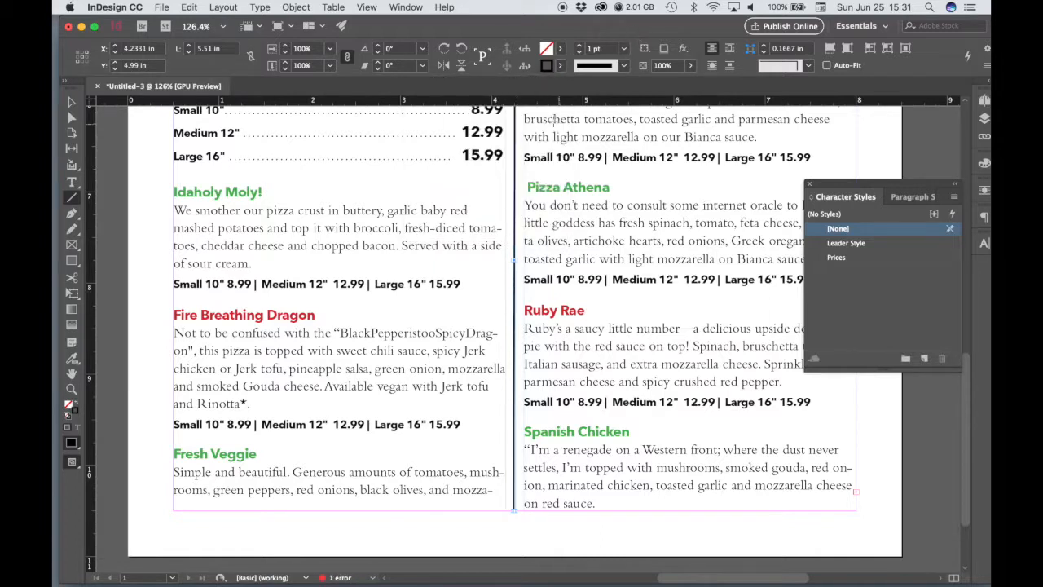
pyautogui.click(626, 49)
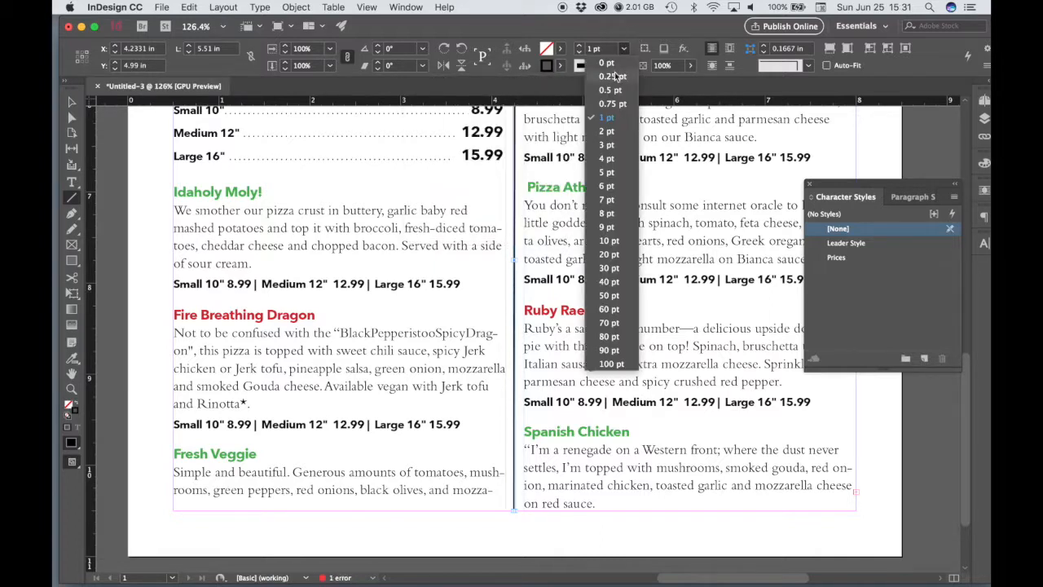
pyautogui.click(603, 76)
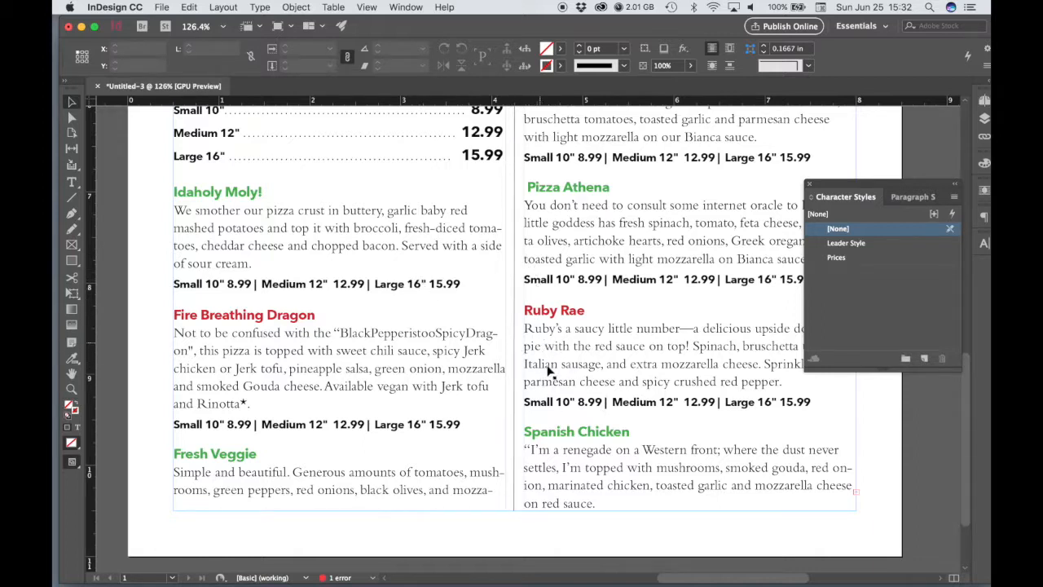
# Step: Switch the screen mode to Preview and review the menu layout with its divider line
pyautogui.click(368, 6)
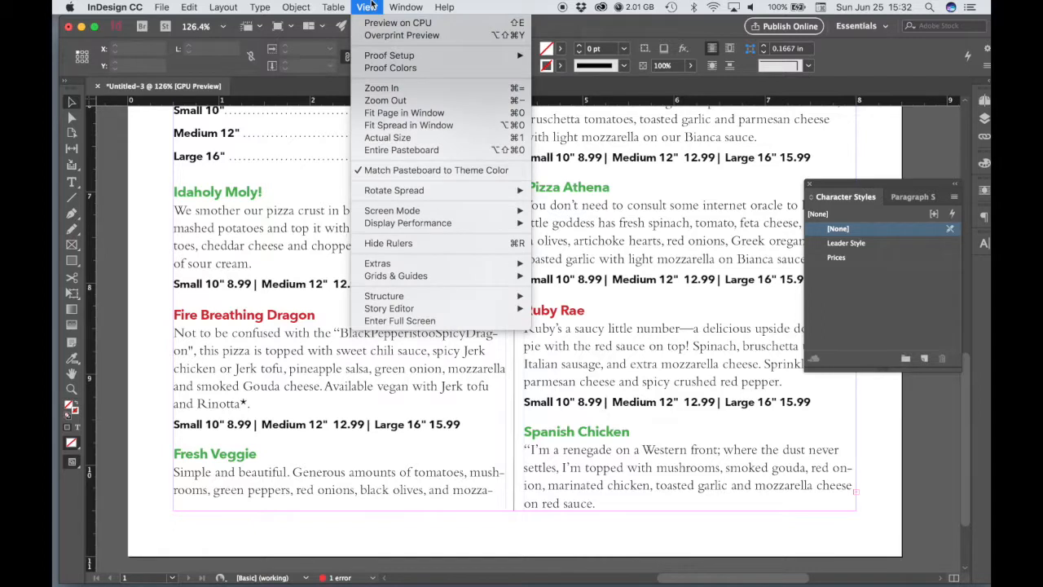
pyautogui.moveTo(395, 217)
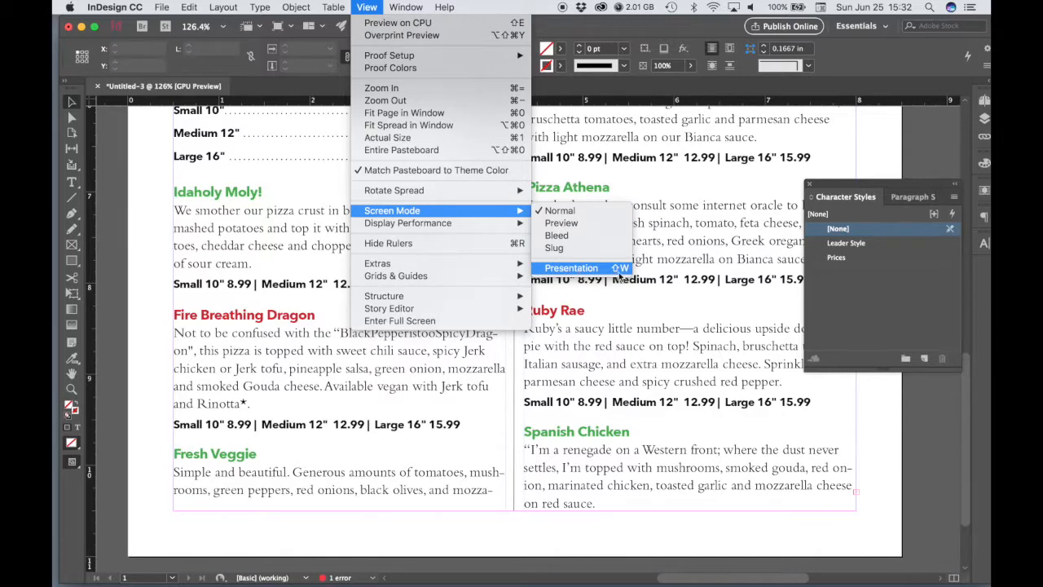
pyautogui.click(562, 224)
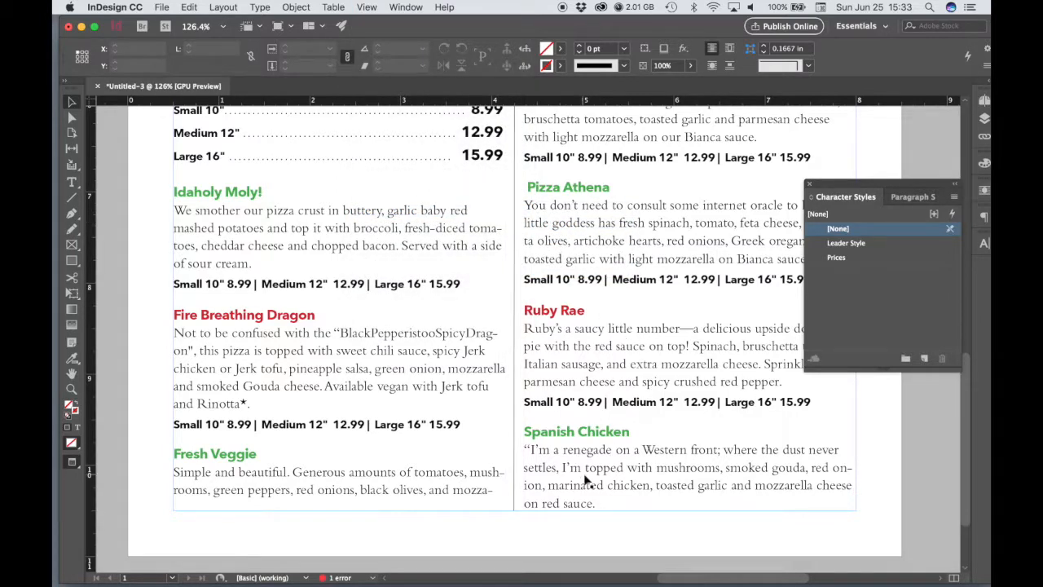
pyautogui.scroll(10, 537, 541)
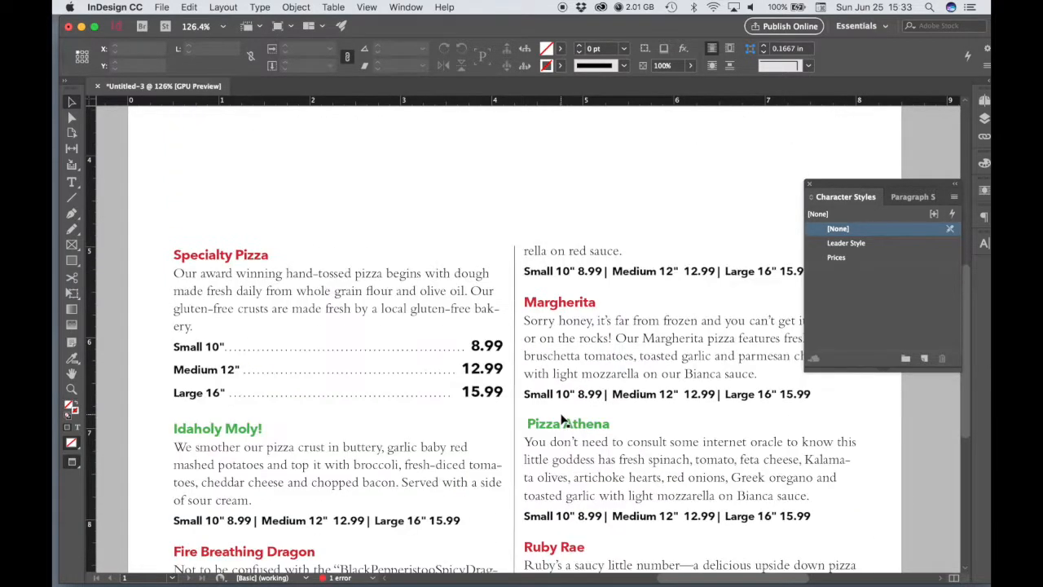
pyautogui.scroll(-1, 561, 420)
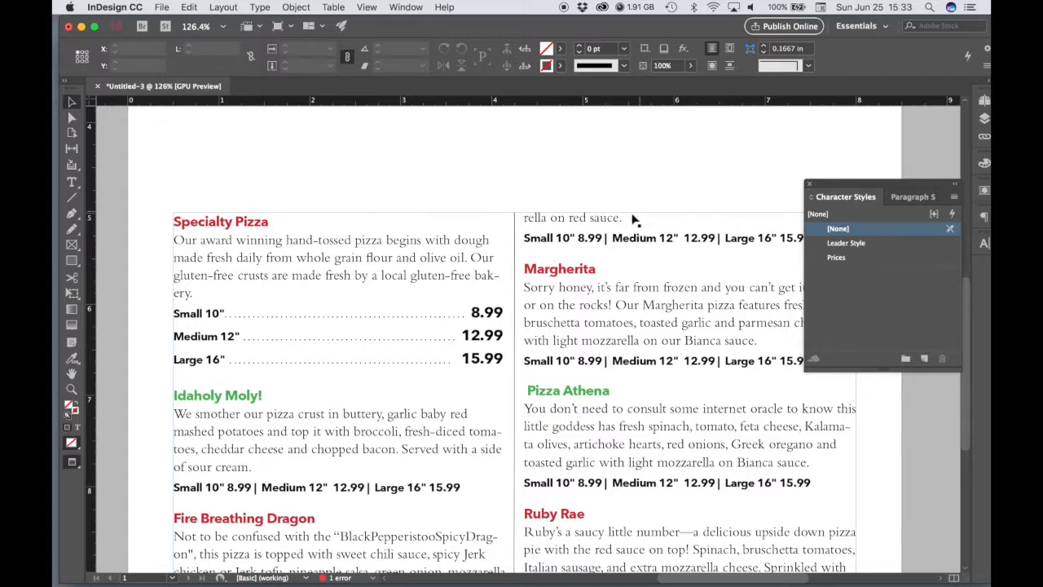
pyautogui.scroll(-5, 588, 359)
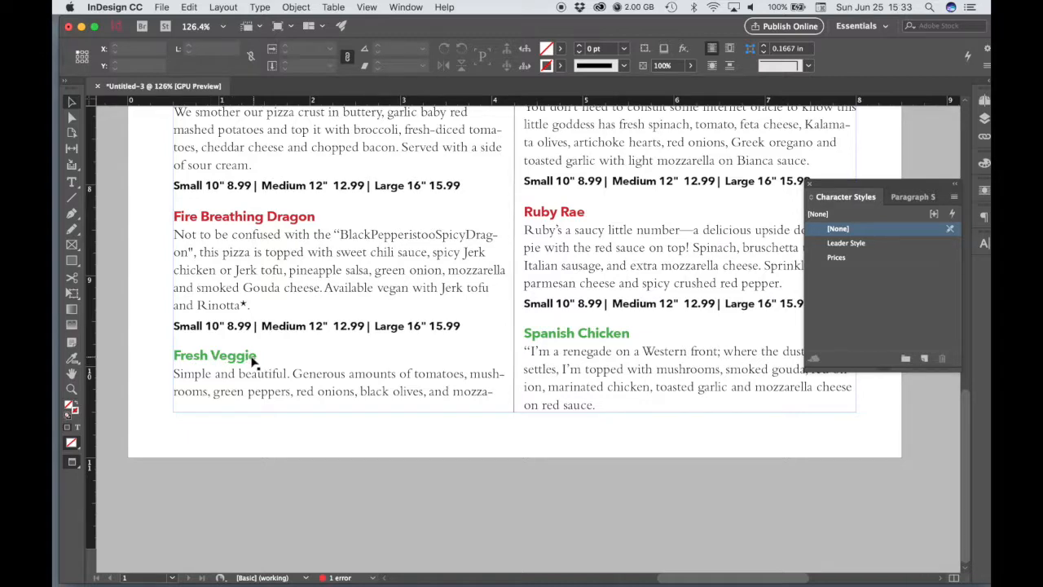
pyautogui.scroll(5, 447, 375)
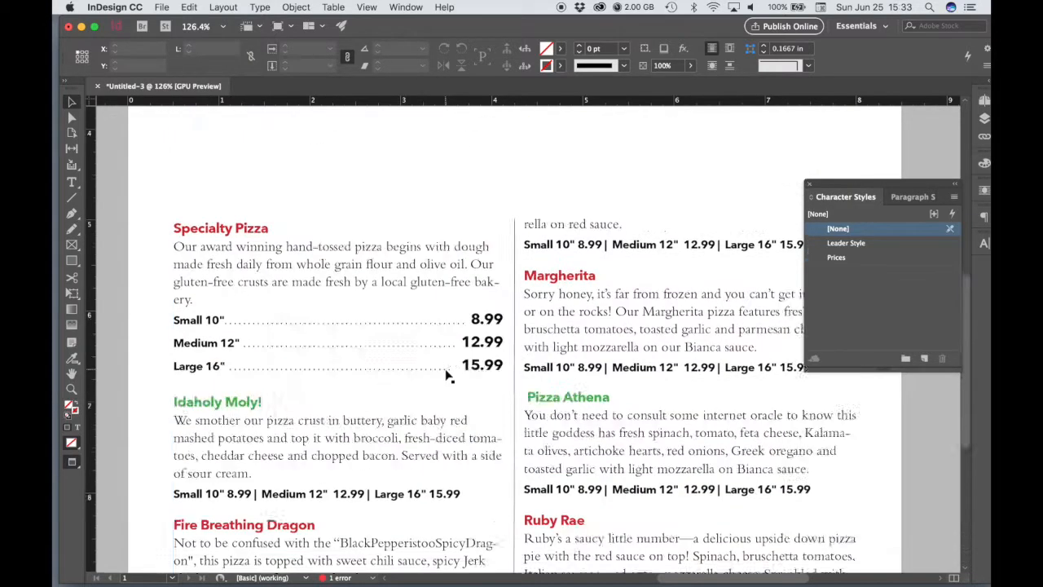
pyautogui.scroll(4, 447, 375)
pyautogui.scroll(-1, 515, 403)
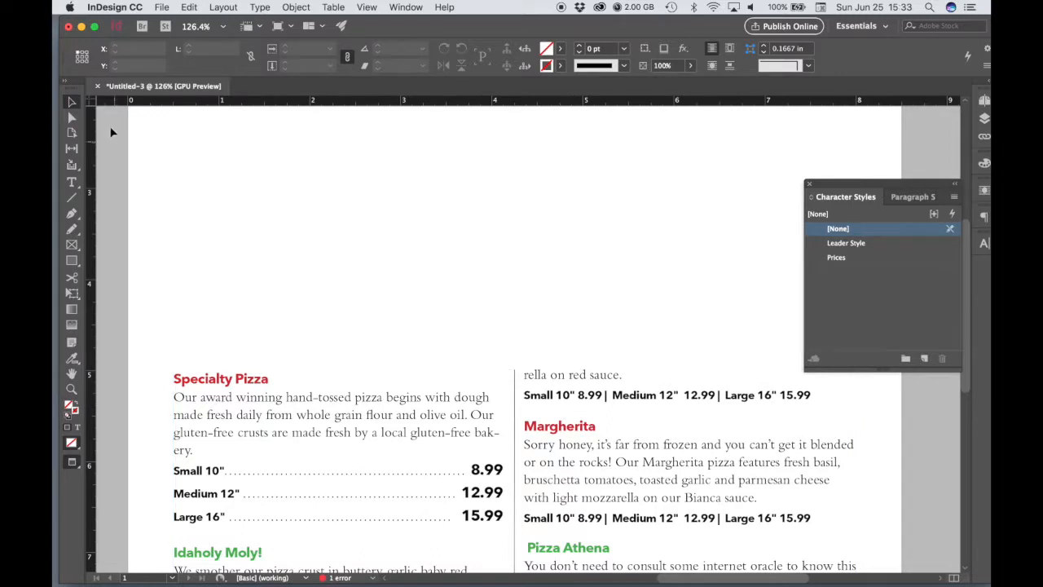
# Step: Raise the menu text frame's top edge to about Y 4.68 in, and extend the divider line up to match at about 5.82 in long
pyautogui.click(530, 405)
pyautogui.moveTo(514, 371); pyautogui.dragTo(515, 341)
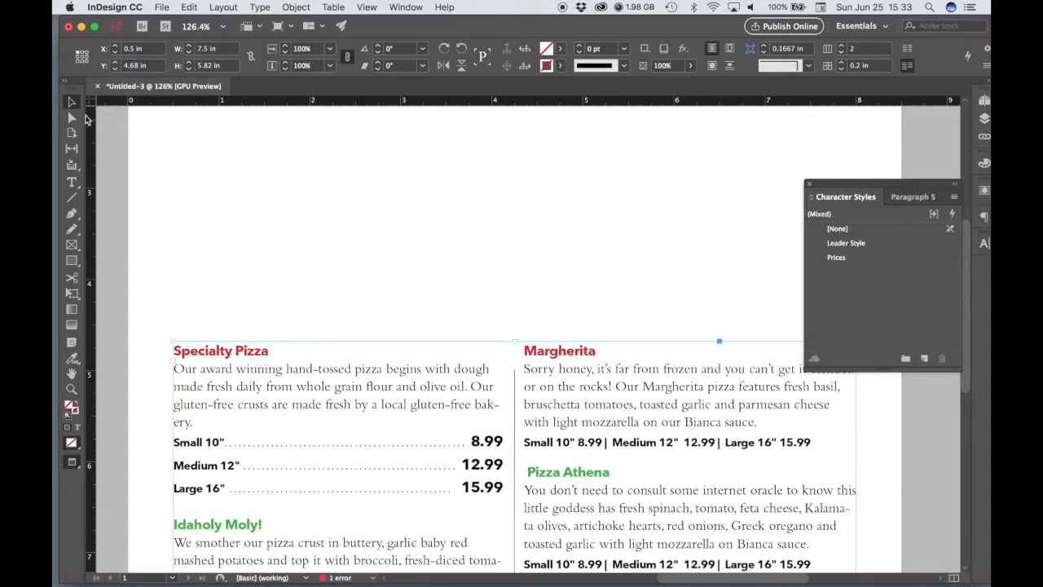
pyautogui.click(515, 407)
pyautogui.moveTo(515, 370); pyautogui.dragTo(515, 340)
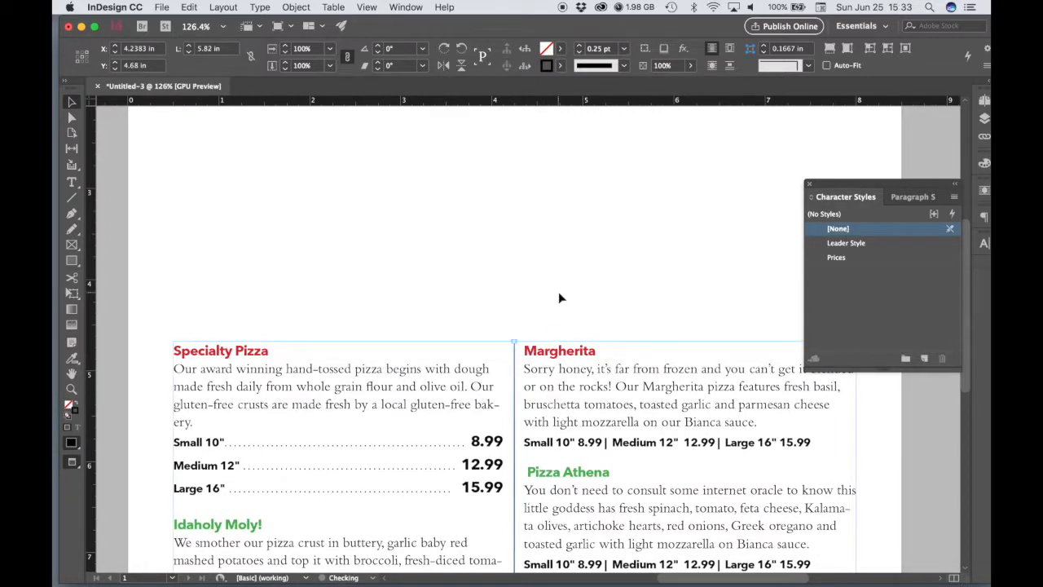
pyautogui.click(559, 337)
pyautogui.scroll(-5, 698, 431)
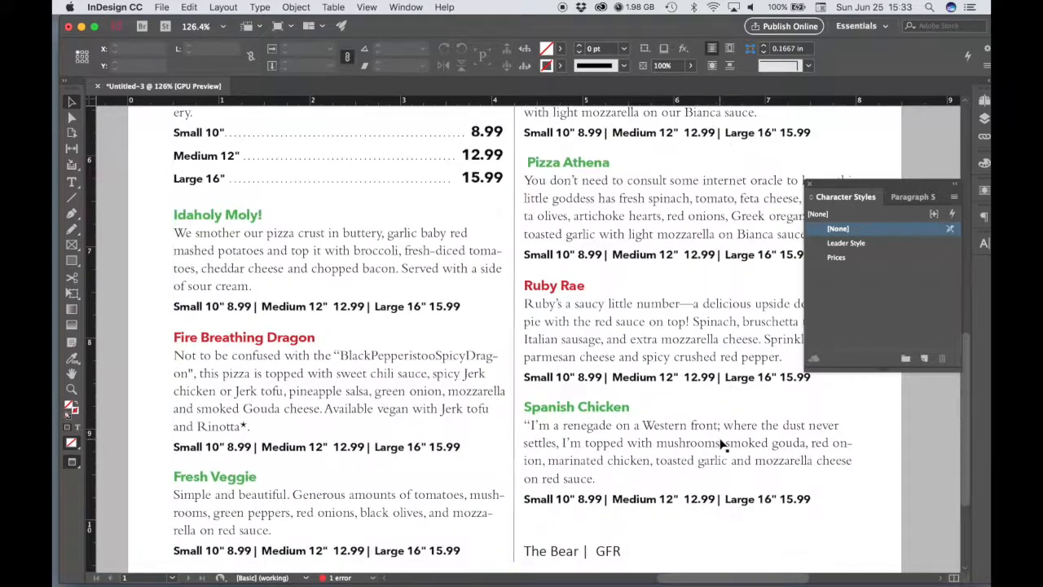
pyautogui.scroll(1, 714, 445)
pyautogui.scroll(4, 714, 444)
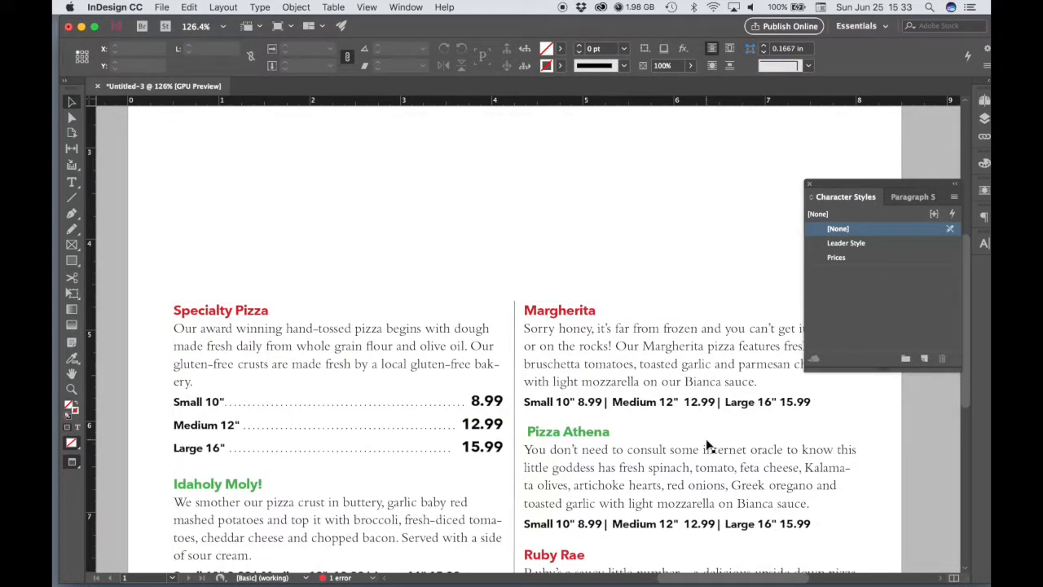